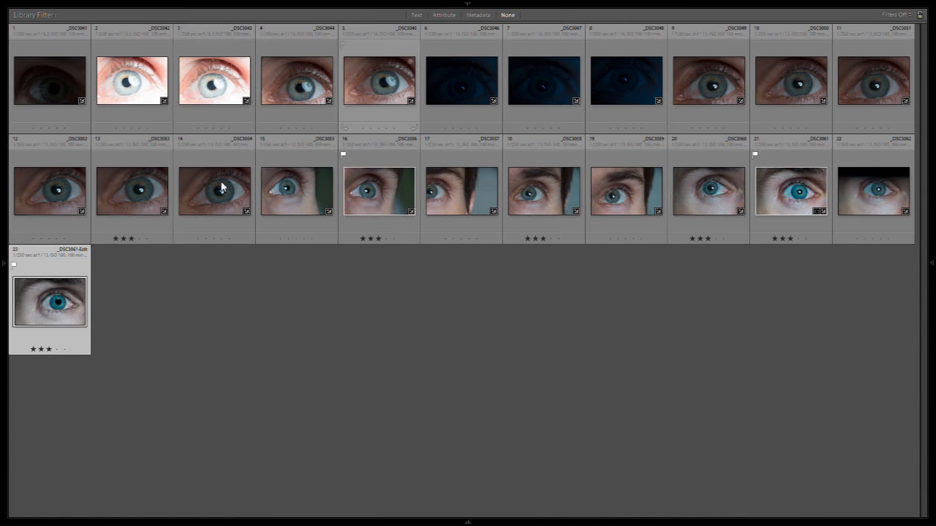
Inspect the _DSC3061 eye photo at close zoom and open it in Photoshop for editing
double_click(796, 197)
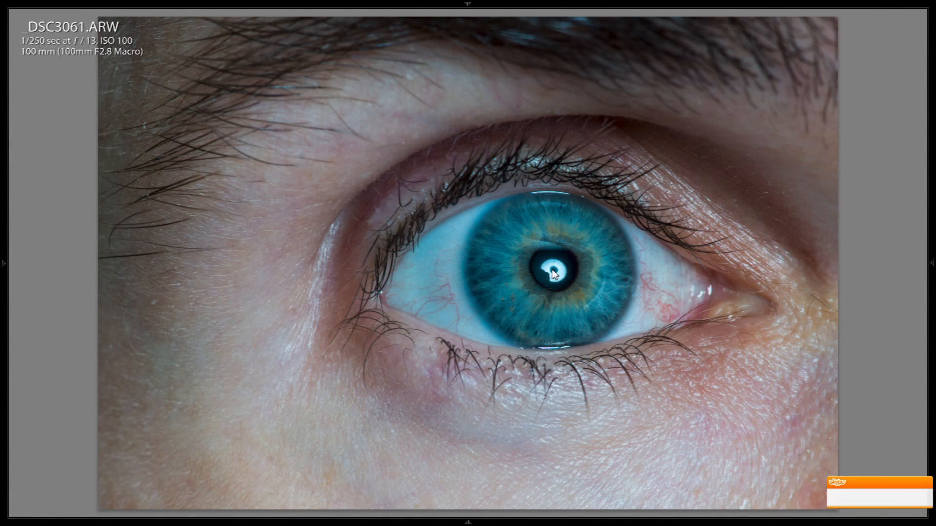
left_click(529, 258)
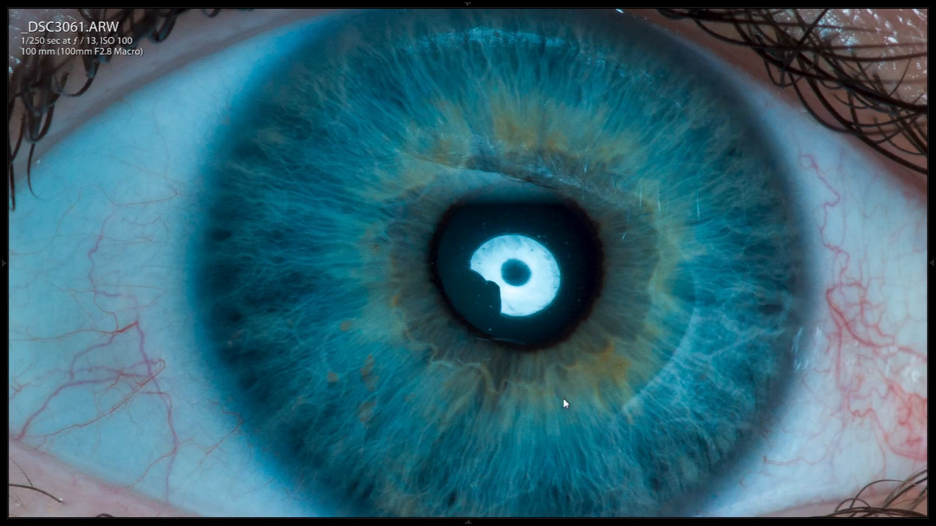
left_click_drag(645, 305, 628, 280)
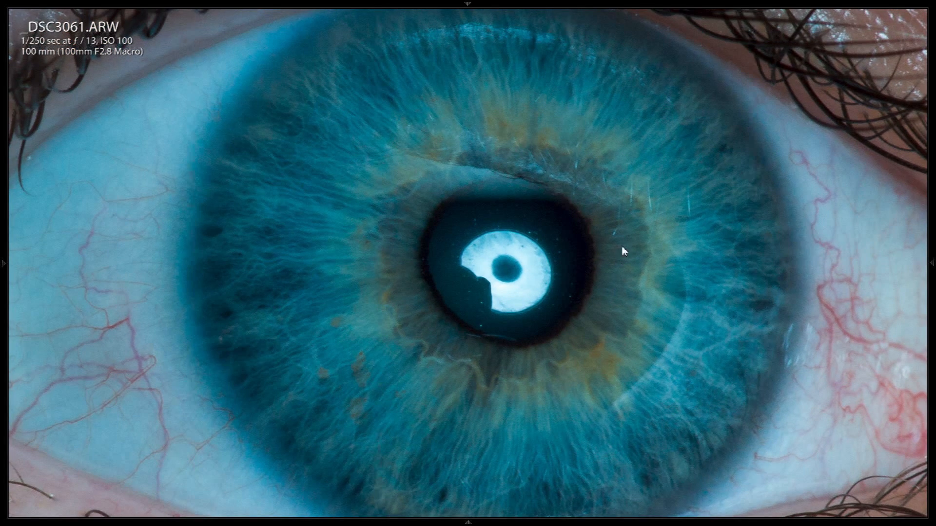
left_click(660, 290)
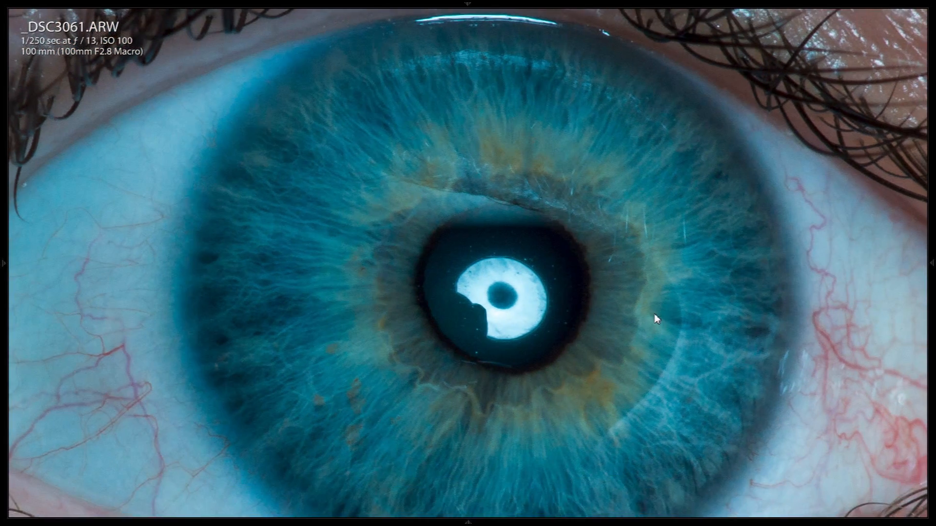
key("ctrl+minus")
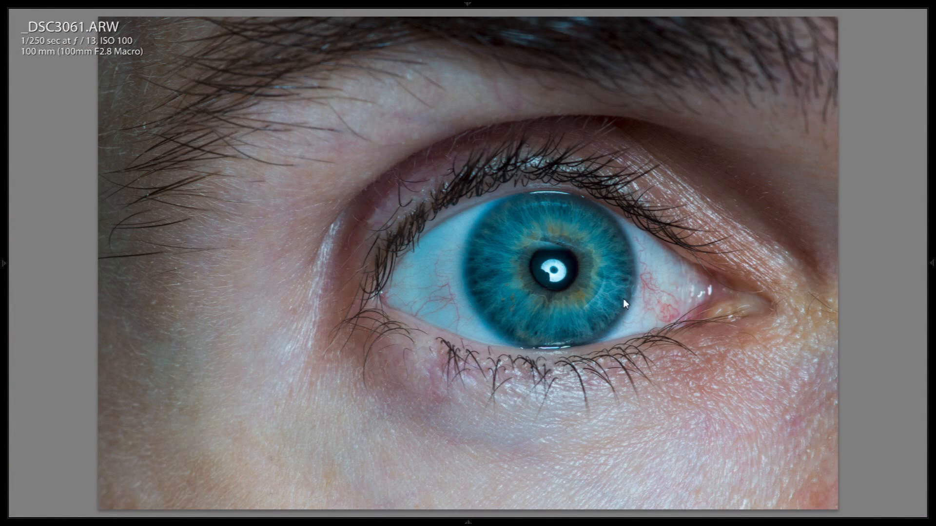
right_click(533, 260)
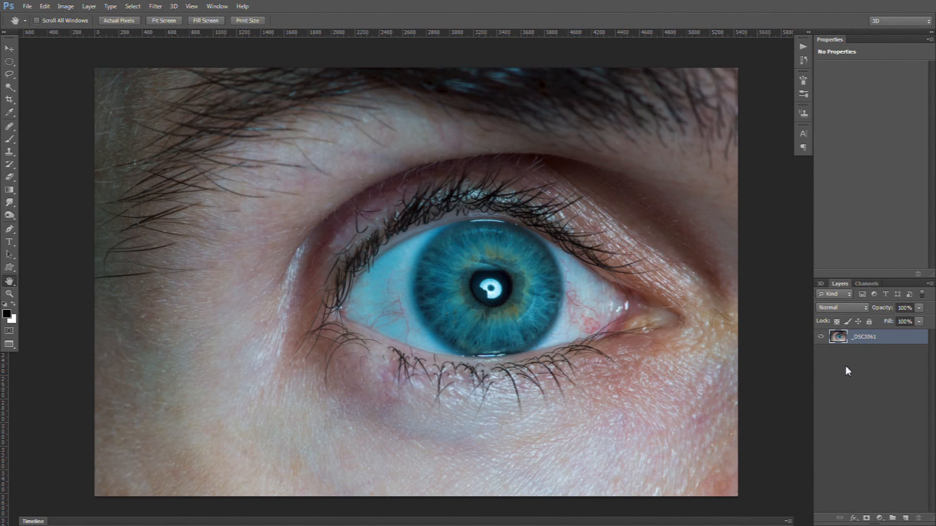
Place a black-filled layer beneath the photo layer and mask out the pupil on the photo layer
key("ctrl+shift+alt+n")
key("s")
key("x")
key("ctrl+BackSpace")
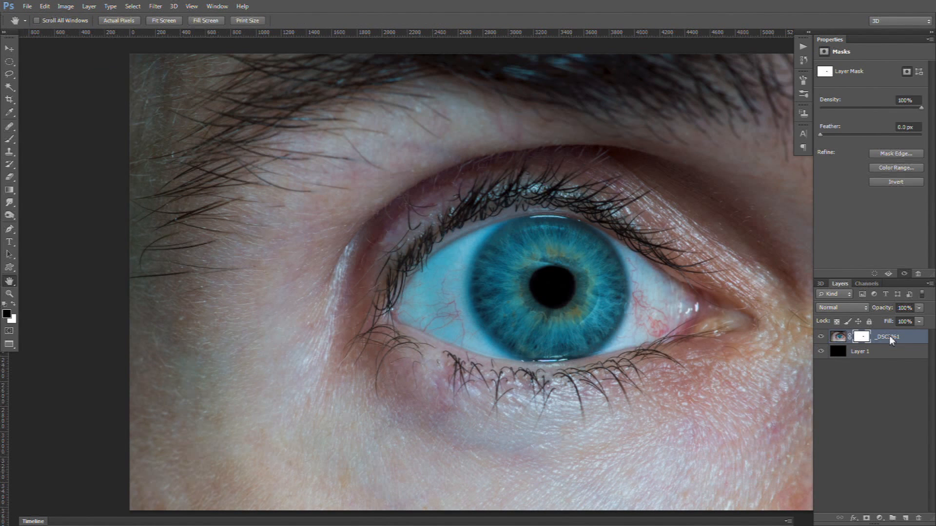
Duplicate the masked _DSC3061 layer and make white the foreground color
left_click_drag(890, 335, 905, 518)
key("x")
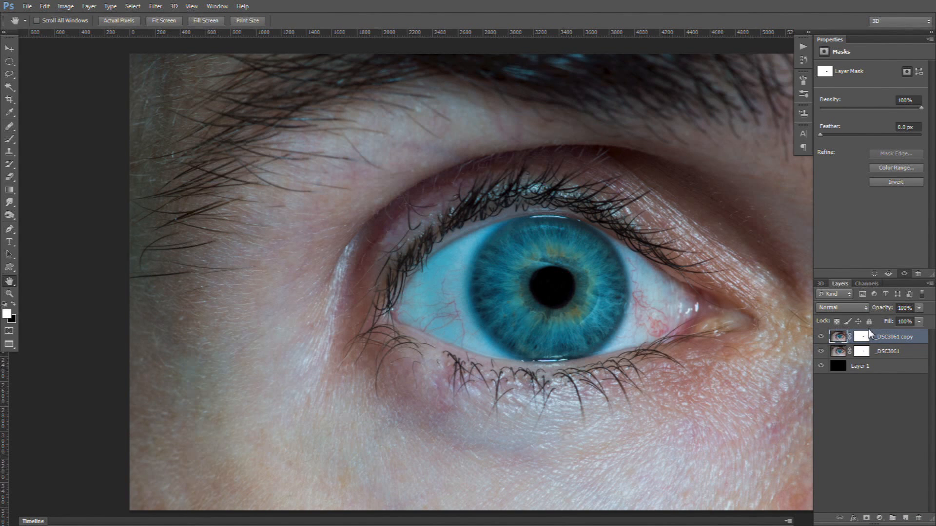
Draw a white heart custom shape about 534 by 565 px centered over the pupil
left_click(10, 270)
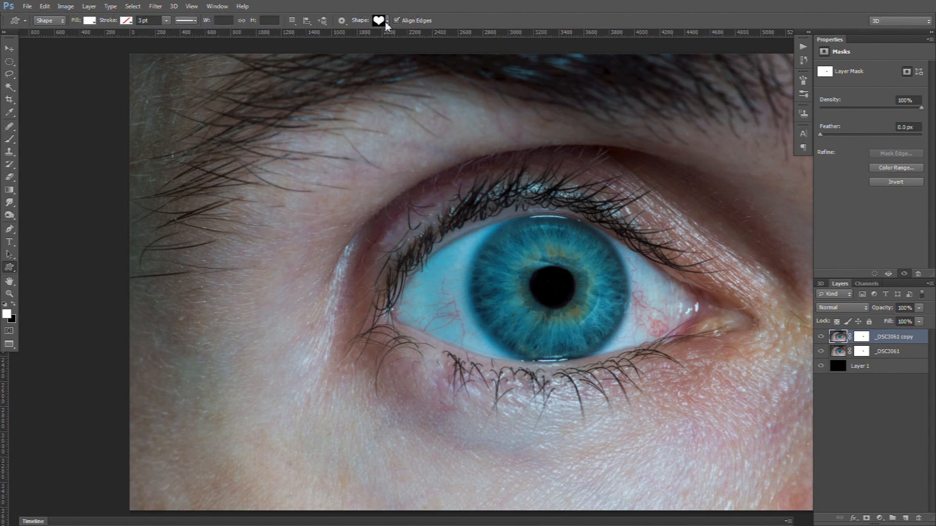
left_click(386, 22)
mouse_move(425, 52)
left_mouse_down()
mouse_move(420, 82)
mouse_move(424, 47)
left_mouse_up()
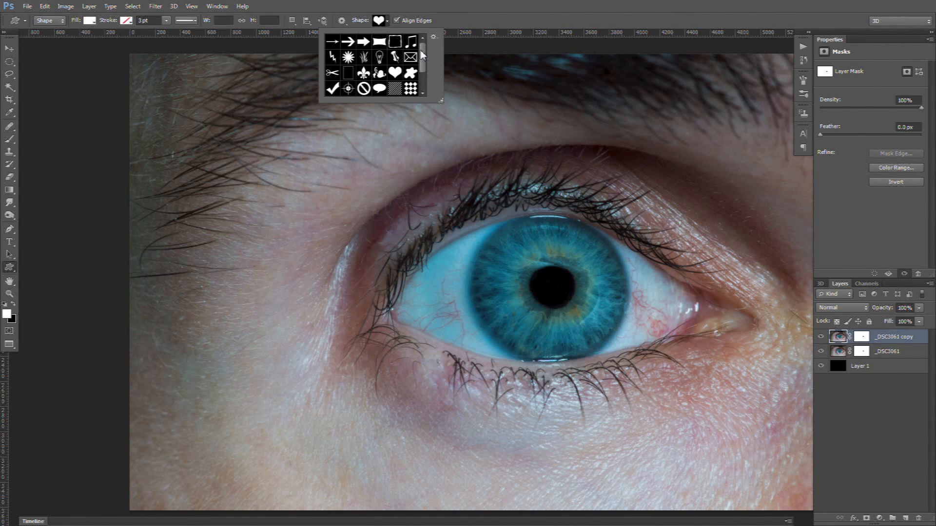
double_click(396, 74)
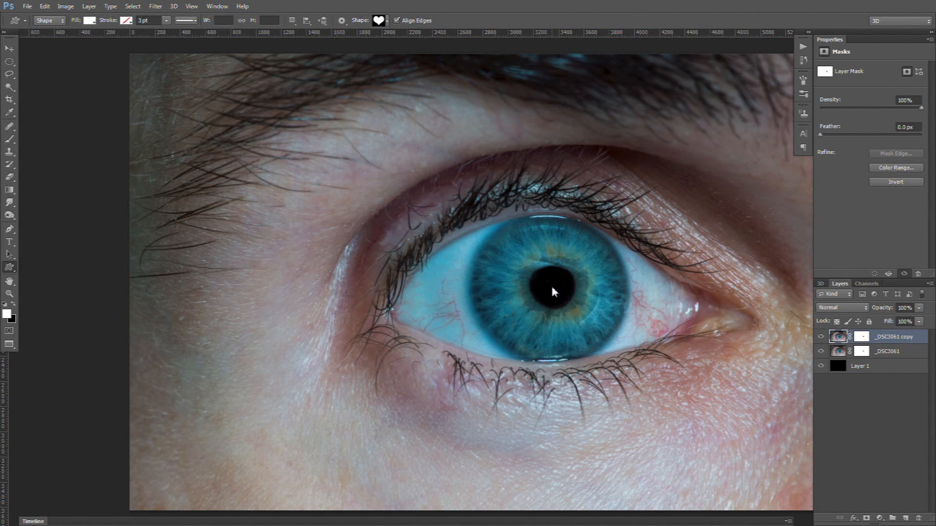
left_click_drag(551, 284, 586, 323)
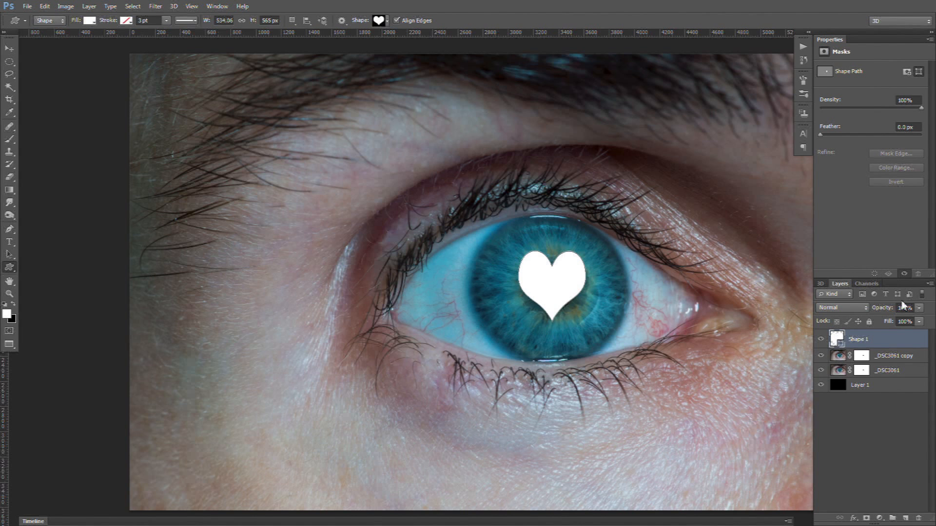
Nudge the heart shape down over the pupil and lower its layer opacity to 25%
left_click(918, 321)
left_click_drag(907, 320, 894, 321)
left_click_drag(558, 293, 559, 297)
key("Up")
key("Down")
key("Down")
key("Down")
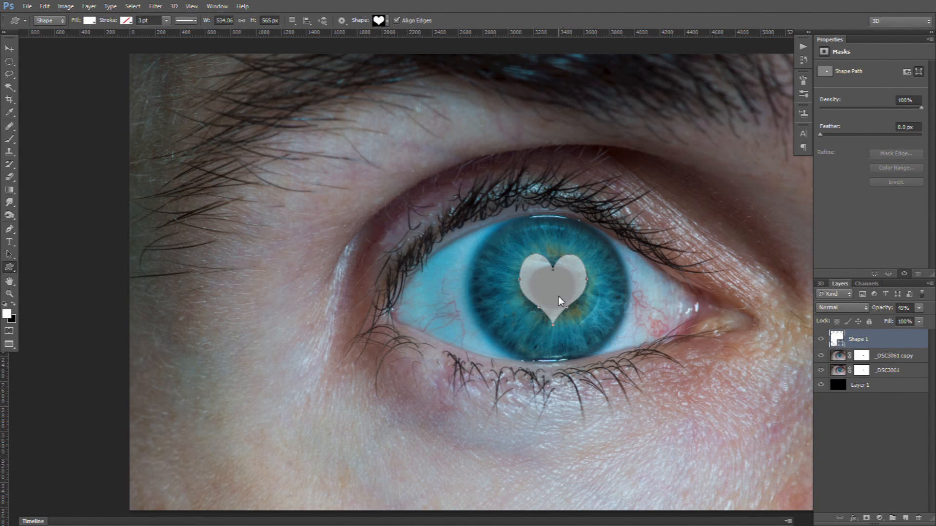
left_click(919, 307)
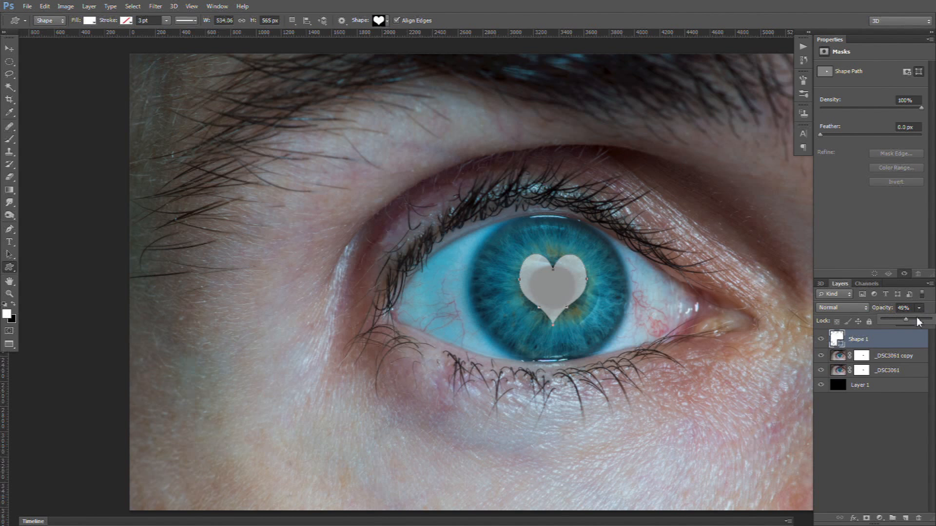
left_click_drag(899, 321, 893, 321)
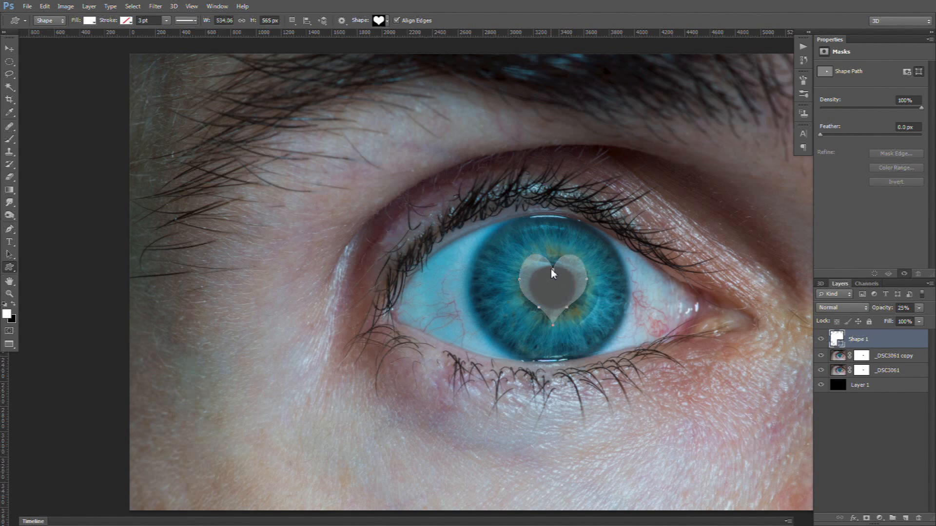
Transform the heart with Perspective and handle adjustments to fit around the pupil, about 525 px wide and 633 px high
key("ctrl+t")
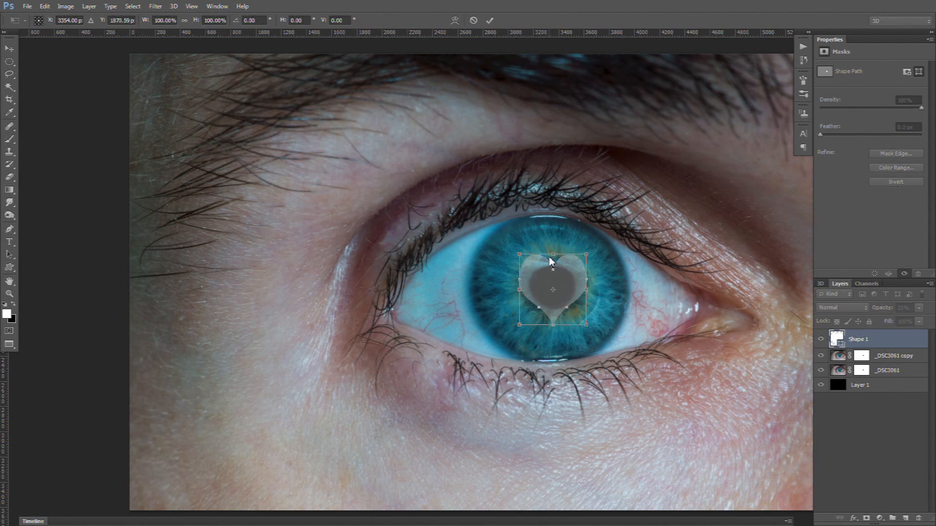
right_click(554, 269)
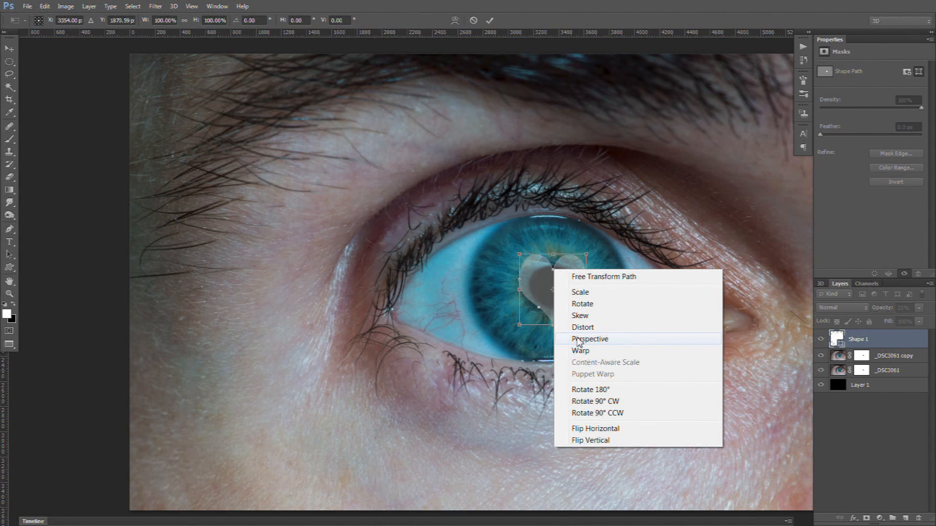
left_click(579, 339)
left_click_drag(554, 255, 555, 251)
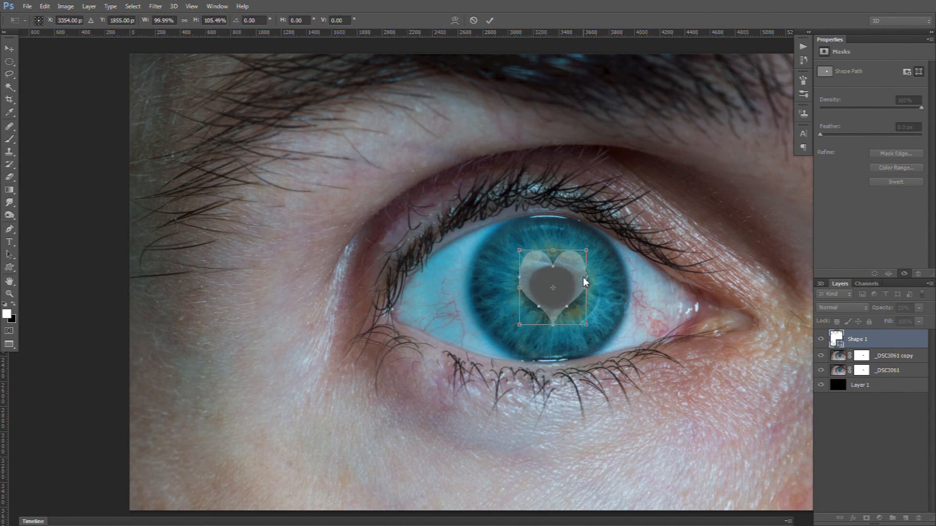
left_click_drag(587, 328, 589, 333)
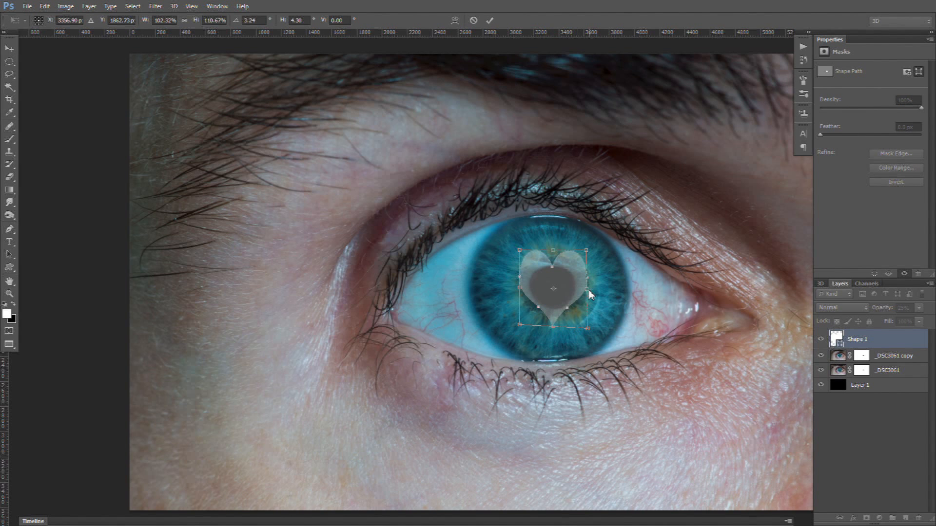
left_click_drag(589, 291, 585, 291)
left_click_drag(552, 328, 552, 329)
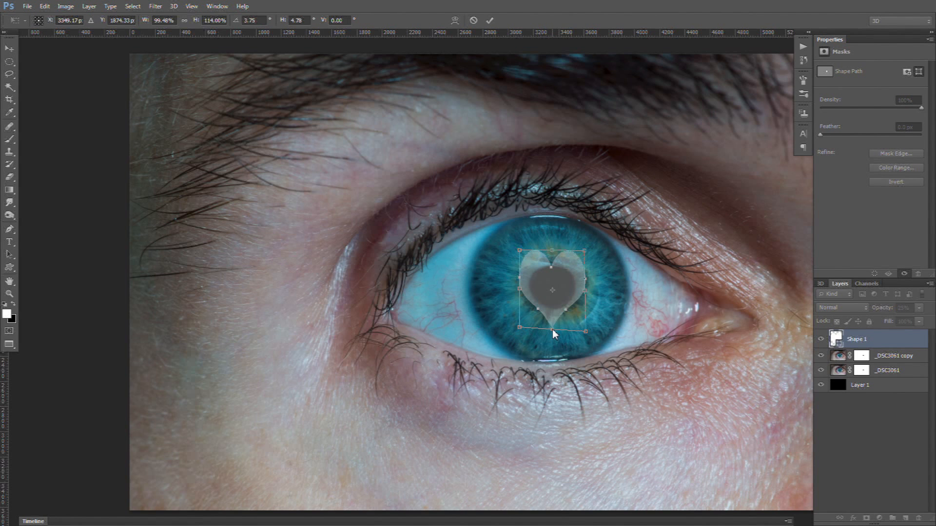
left_click_drag(552, 251, 552, 251)
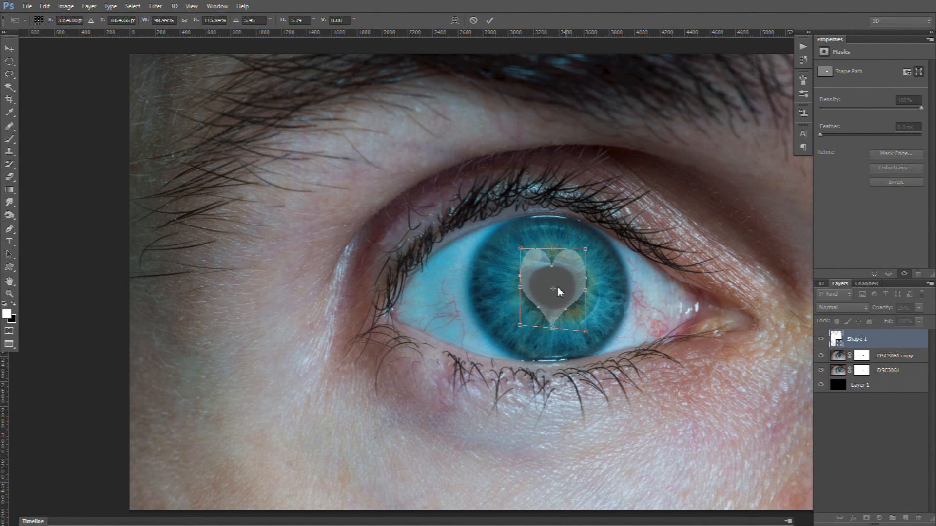
left_click_drag(521, 292, 521, 293)
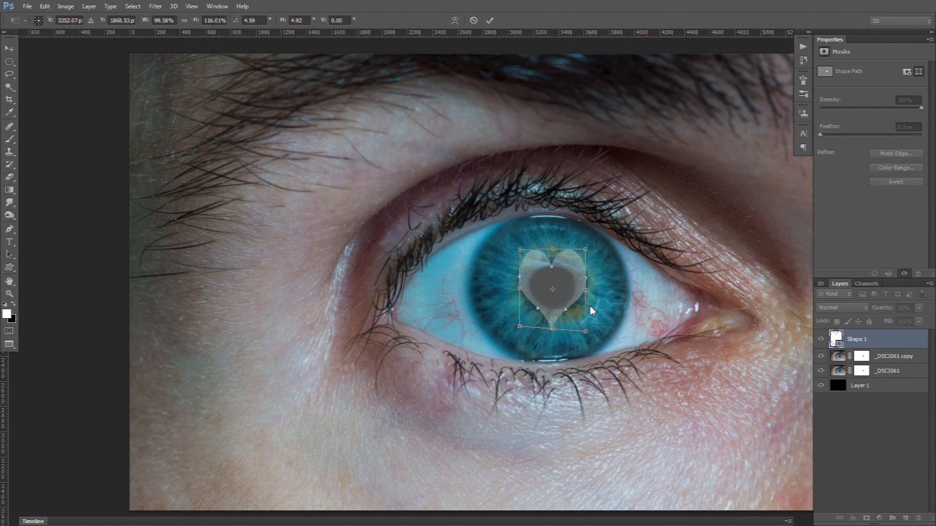
key("Return")
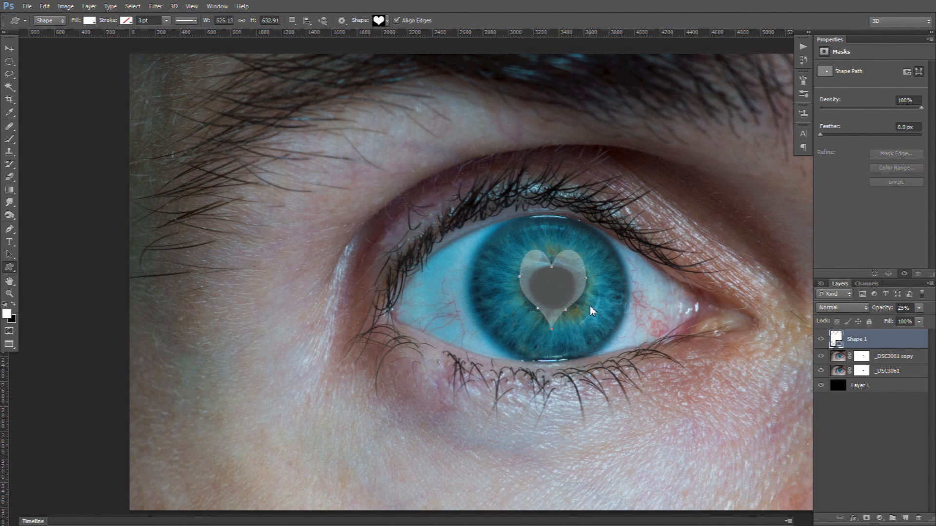
Load the heart's outline as a selection, fill it with black on the _DSC3061 copy mask, and hide Shape 1 and _DSC3061
key("alt")
left_click(837, 343, "ctrl")
left_click(863, 358)
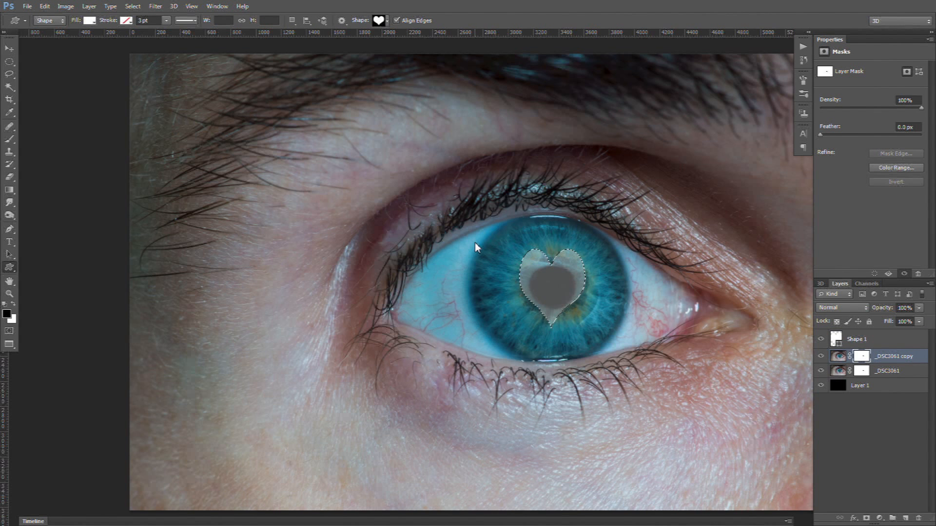
key("x")
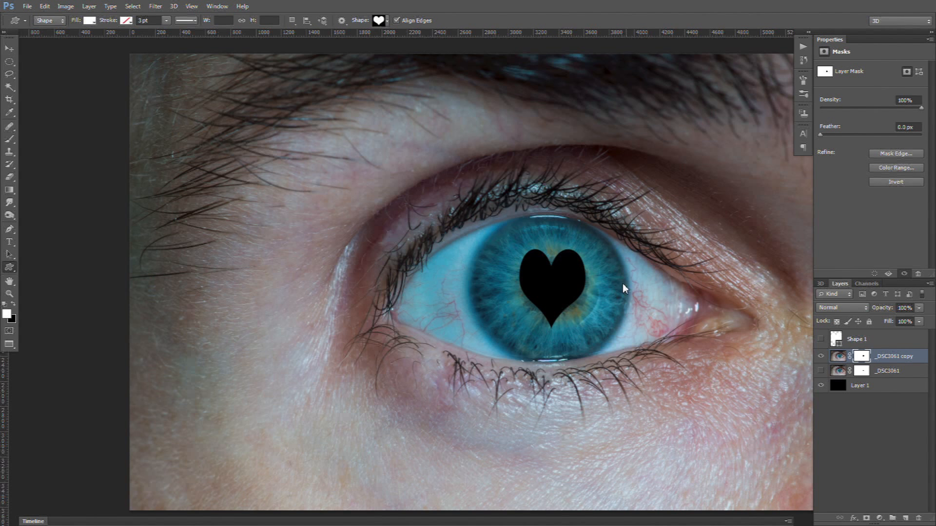
Fill the entire layer mask of the original _DSC3061 layer with black
left_click(864, 372)
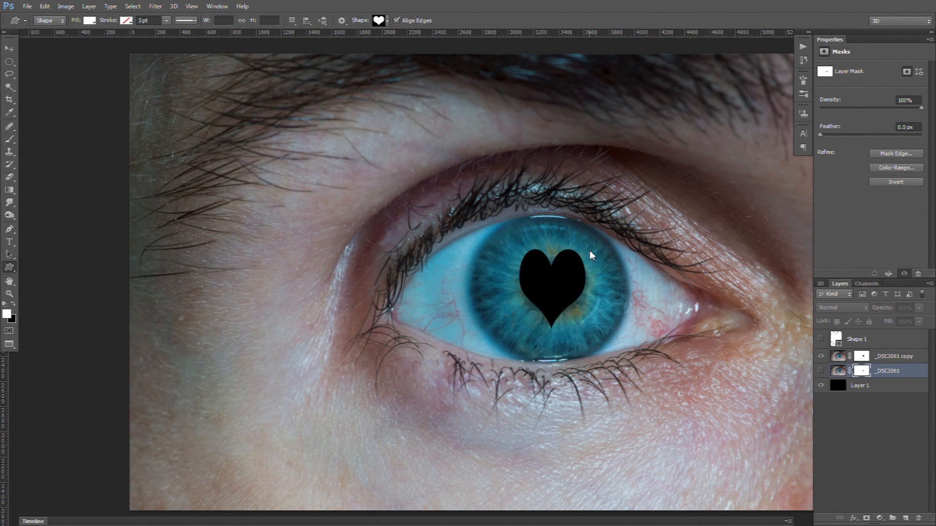
key("ctrl+a")
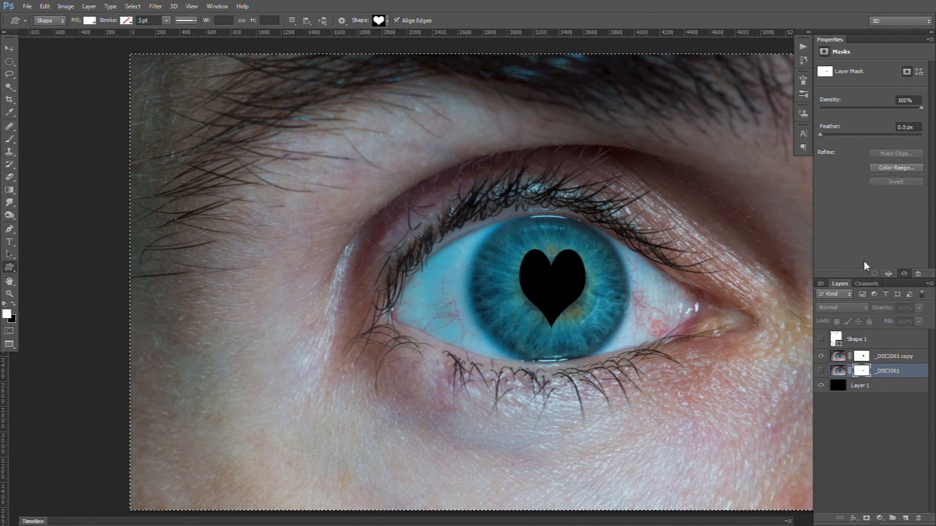
key("ctrl+BackSpace")
Add an Inner Shadow to the _DSC3061 copy layer with Soft Light blend mode and 84% opacity
left_click(888, 361)
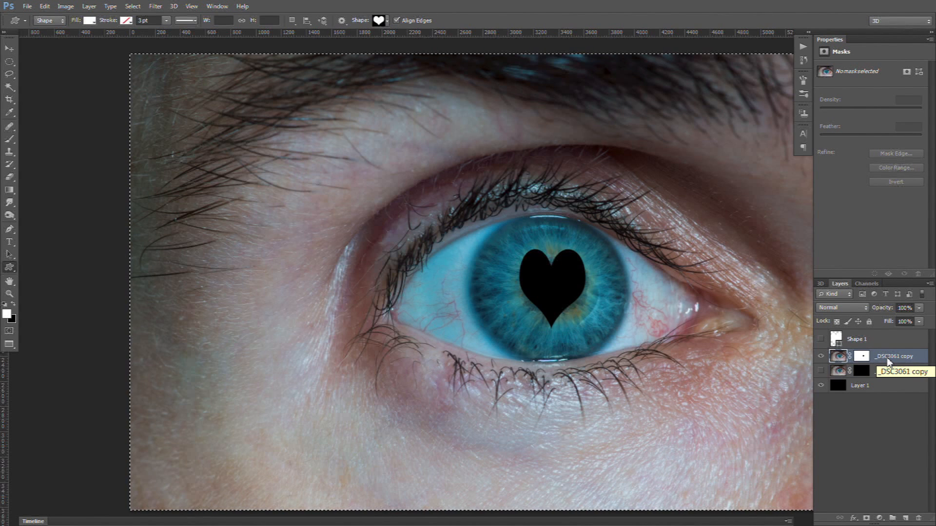
left_click(853, 518)
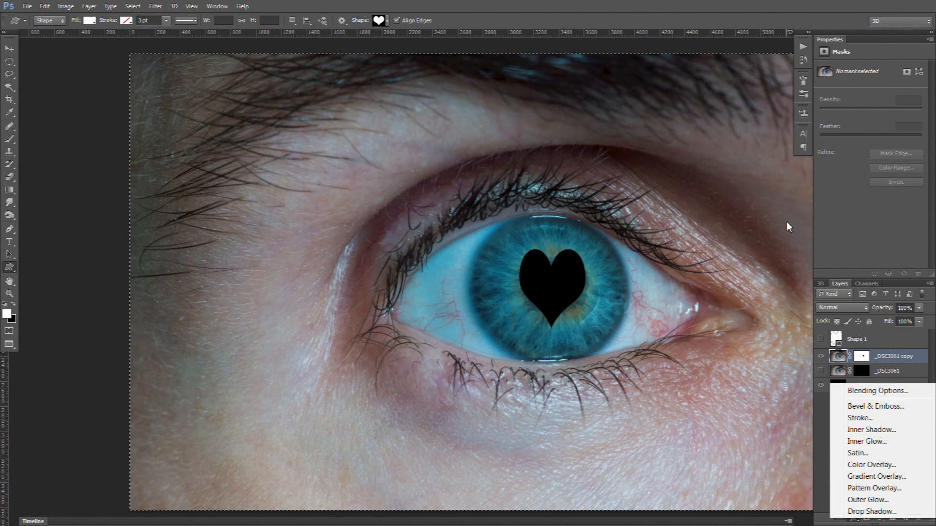
left_click(878, 430)
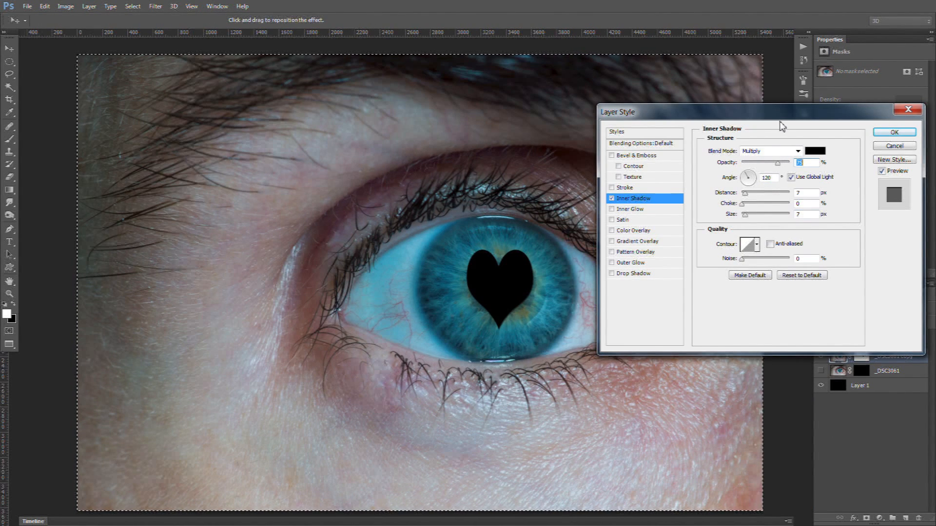
left_click(770, 153)
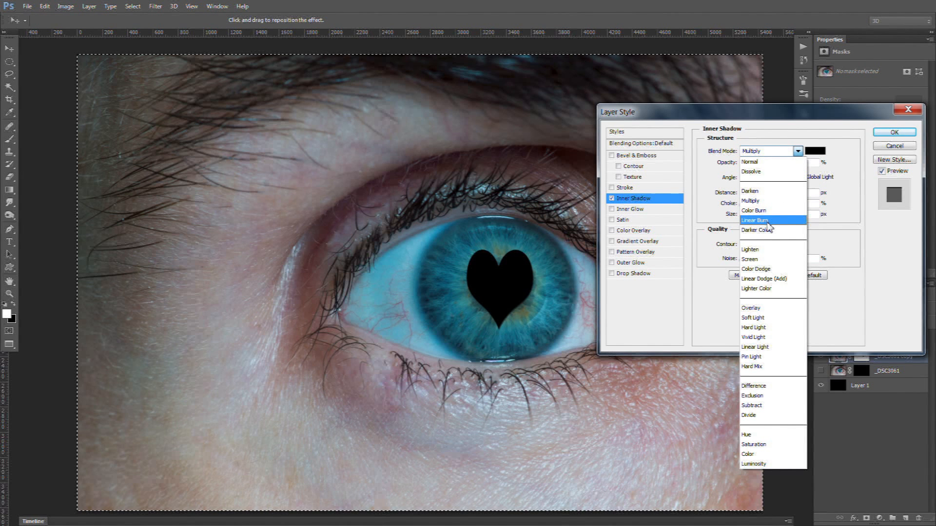
left_click(759, 318)
left_click_drag(780, 165, 782, 164)
Give the Inner Shadow a 170° angle without global light, a 76 px size and an anti-aliased S-shaped contour
left_click(791, 177)
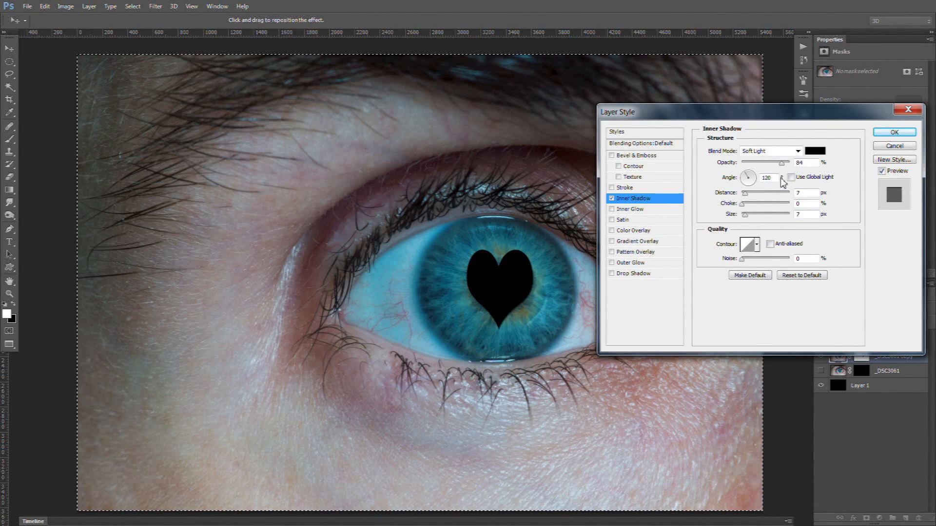
double_click(768, 178)
type("170")
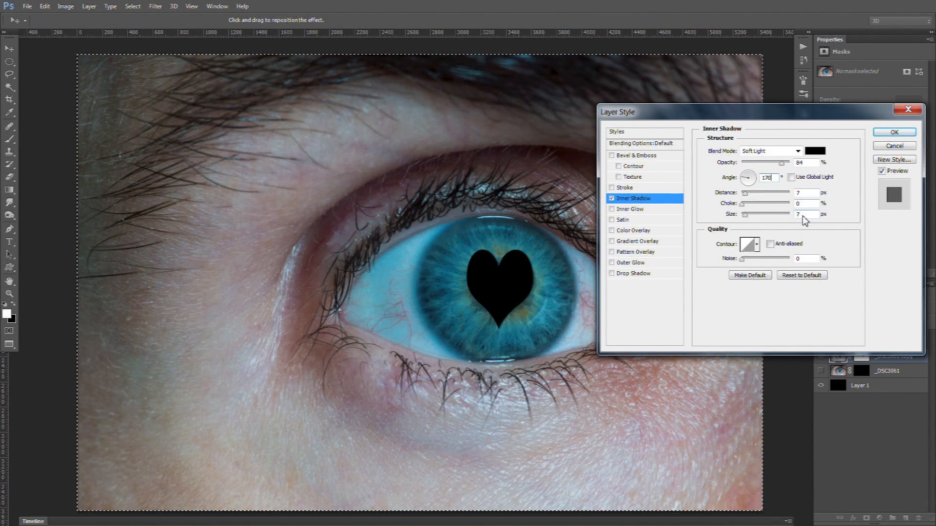
type("6")
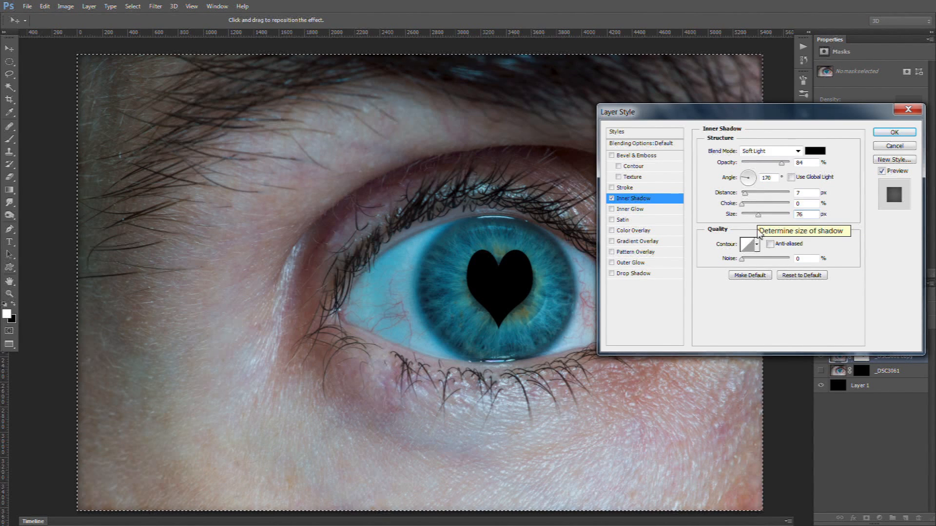
left_click(757, 245)
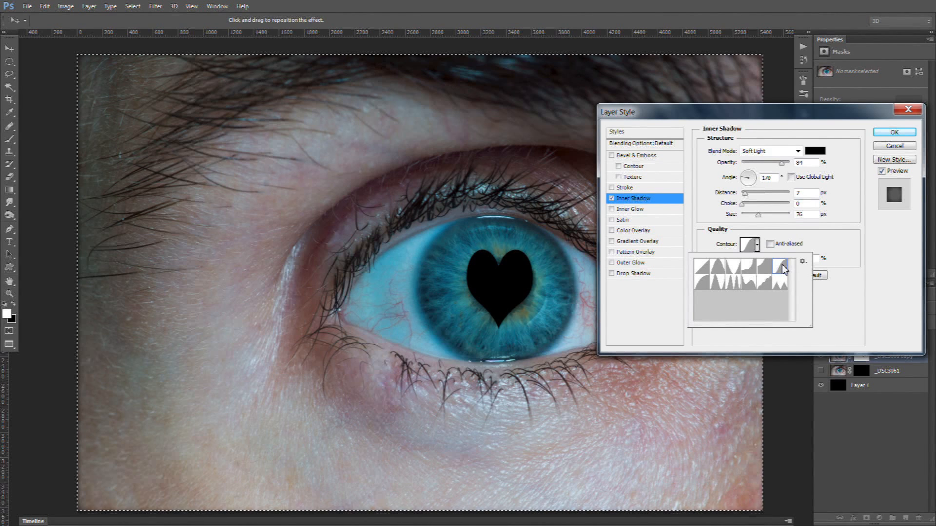
left_click(775, 249)
left_click(770, 244)
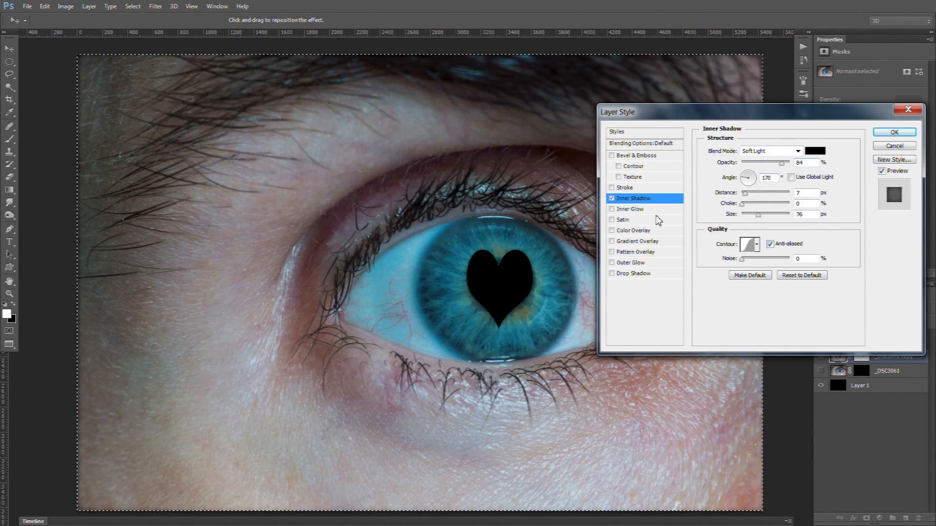
Add an Outer Glow to the layer with Linear Burn blend mode and 29% opacity
left_click(629, 264)
left_click(756, 151)
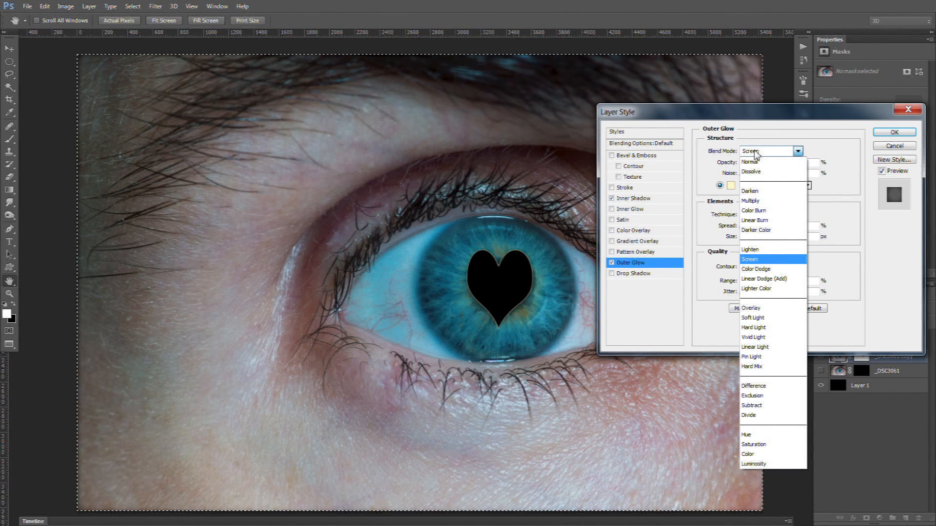
left_click(757, 220)
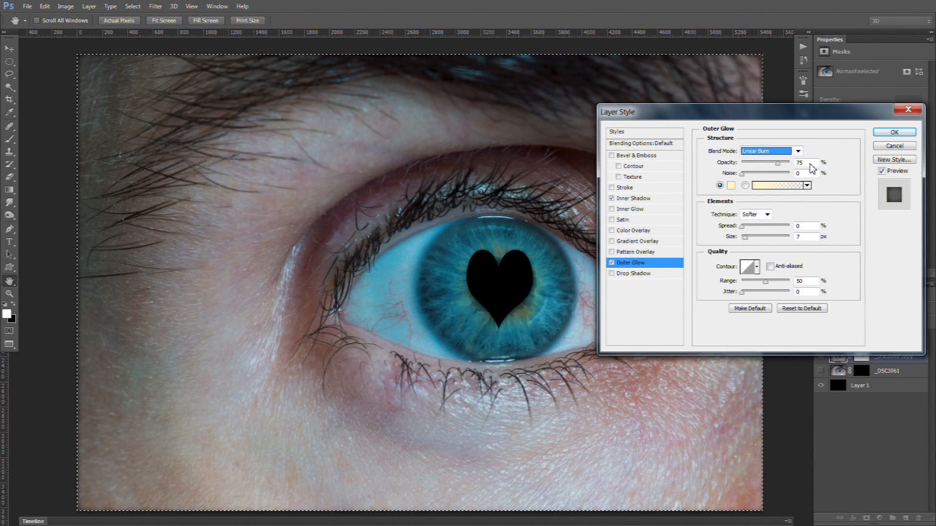
double_click(795, 163)
type("29")
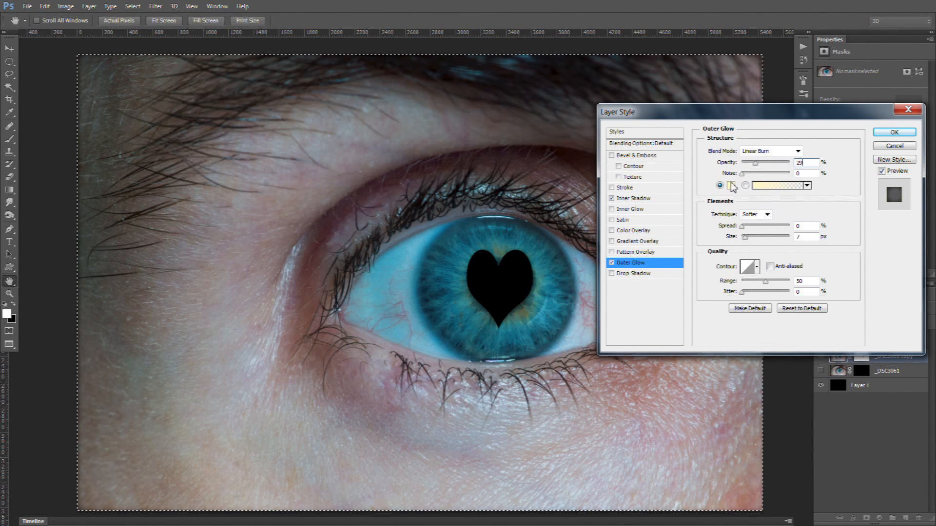
Change the Outer Glow colour to light blue, hex c0c0fc
left_click(731, 185)
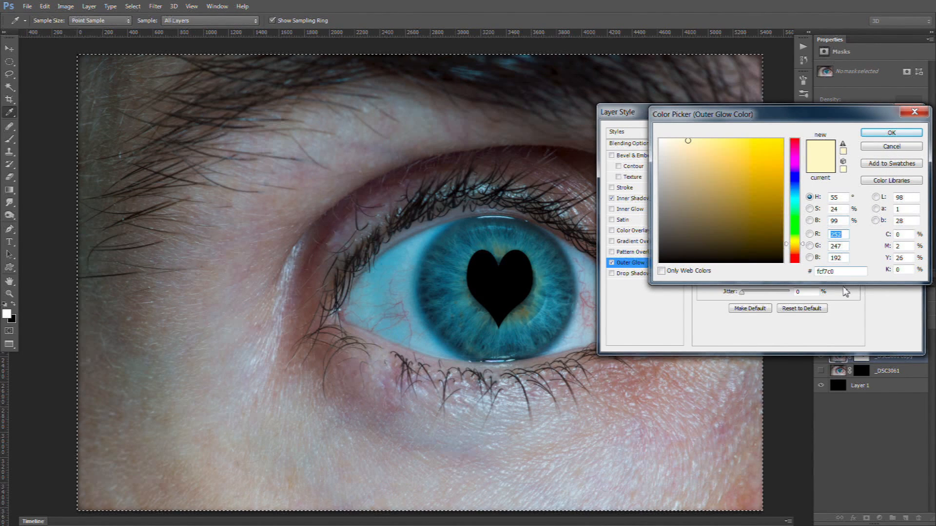
double_click(829, 272)
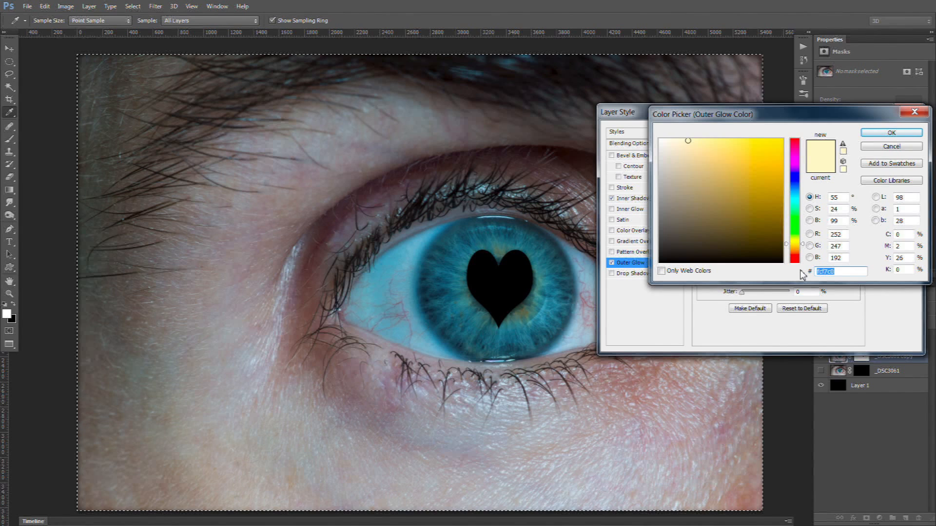
type("c0c0")
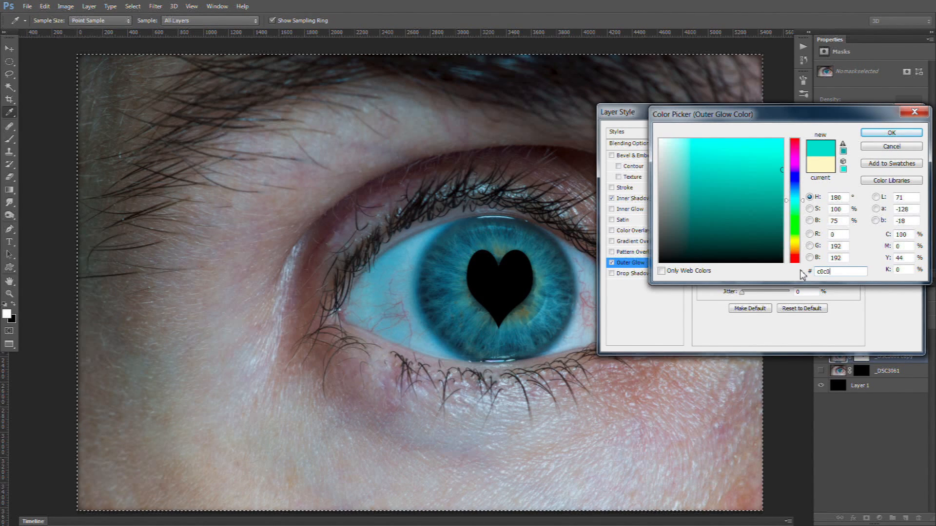
type("fc")
key("Return")
Set the Outer Glow technique to Precise with 34% spread and 0 px size
left_click(767, 214)
left_click(756, 237)
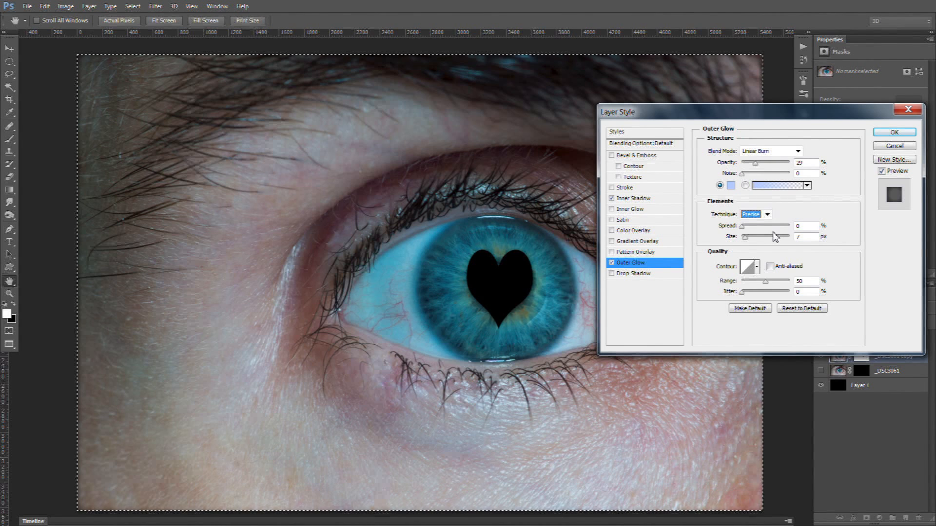
key("Tab")
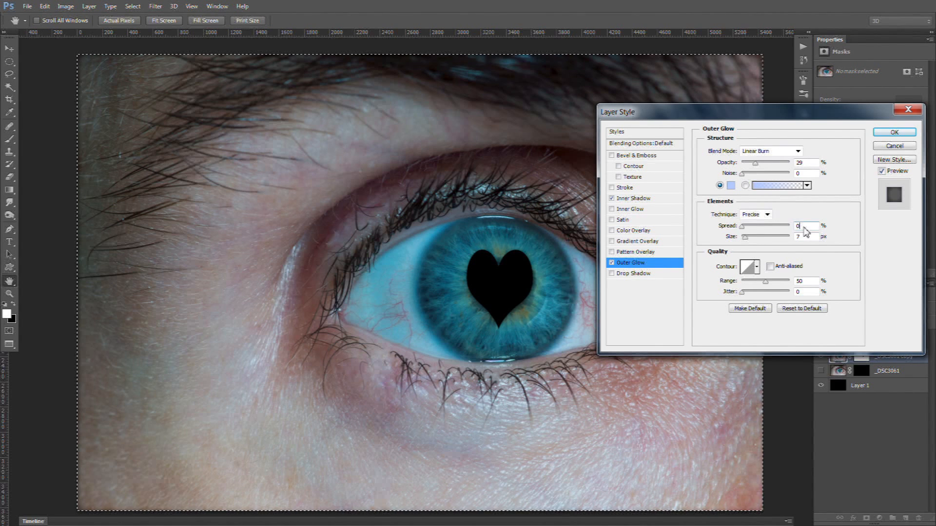
type("34")
key("Tab")
Give the Outer Glow an anti-aliased S-shaped contour, 77% range and 61% jitter, and compare the image without and with it
left_click(757, 267)
left_click(780, 289)
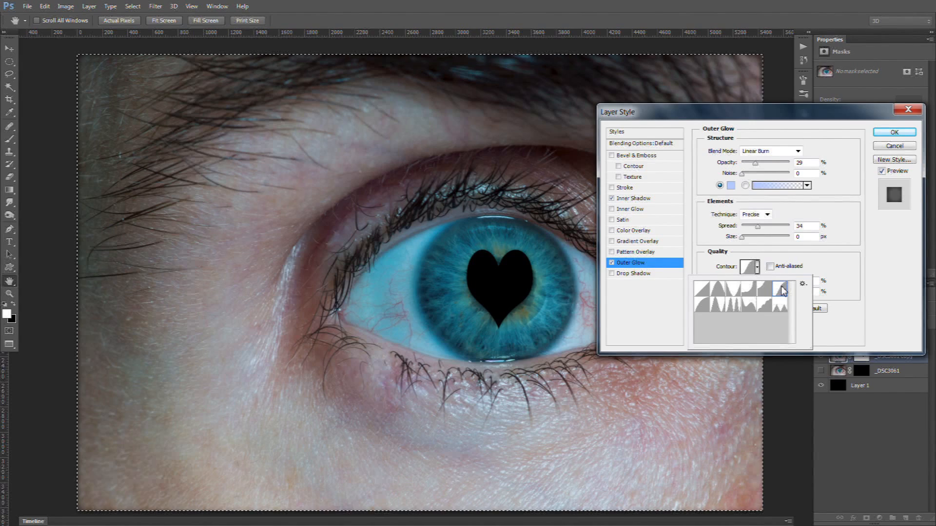
left_click(771, 266)
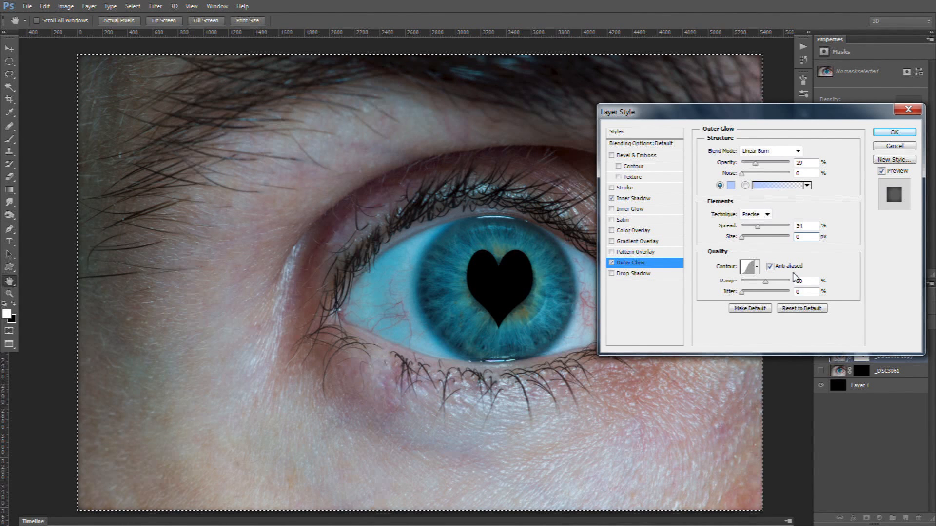
left_click(767, 281)
left_click(809, 292)
left_click(612, 263)
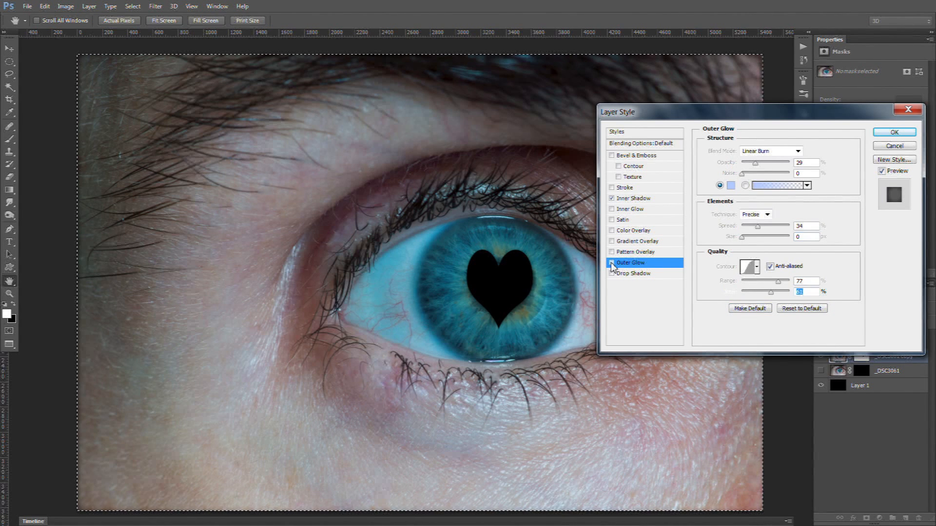
left_click(611, 264)
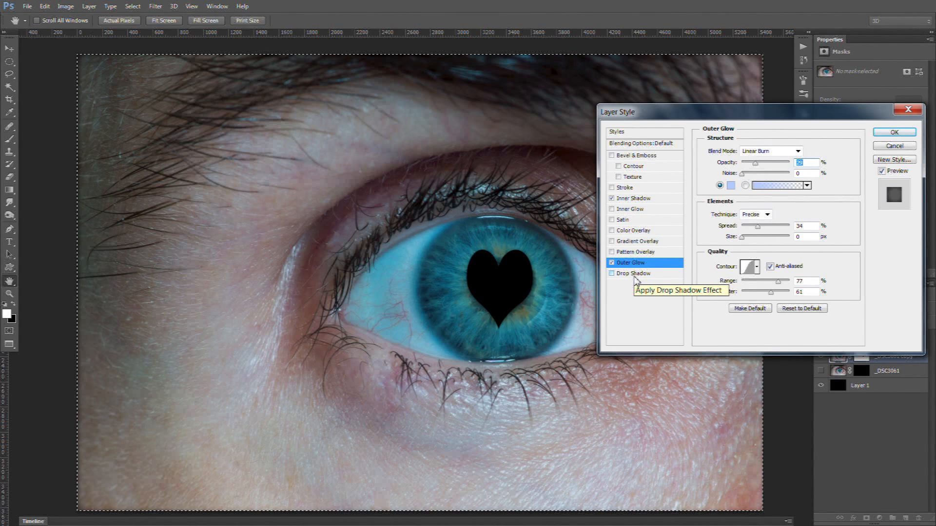
Add a Drop Shadow in Hard Light mode at 24% opacity, angled 42° without global light
left_click(625, 277)
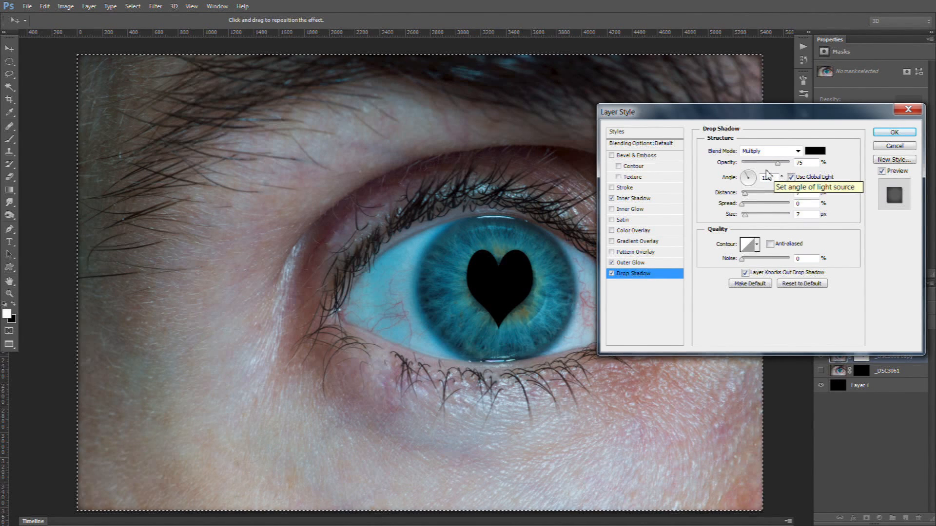
left_click(776, 151)
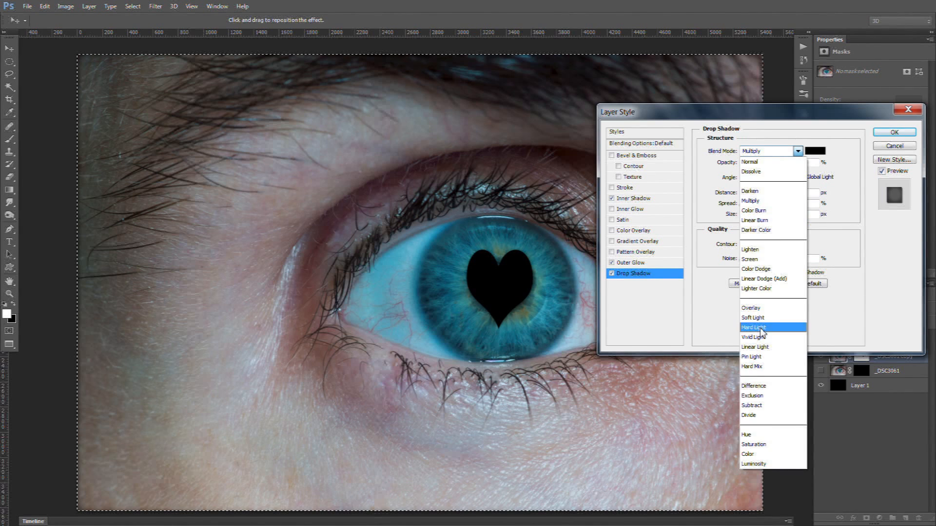
left_click(761, 329)
left_click(792, 178)
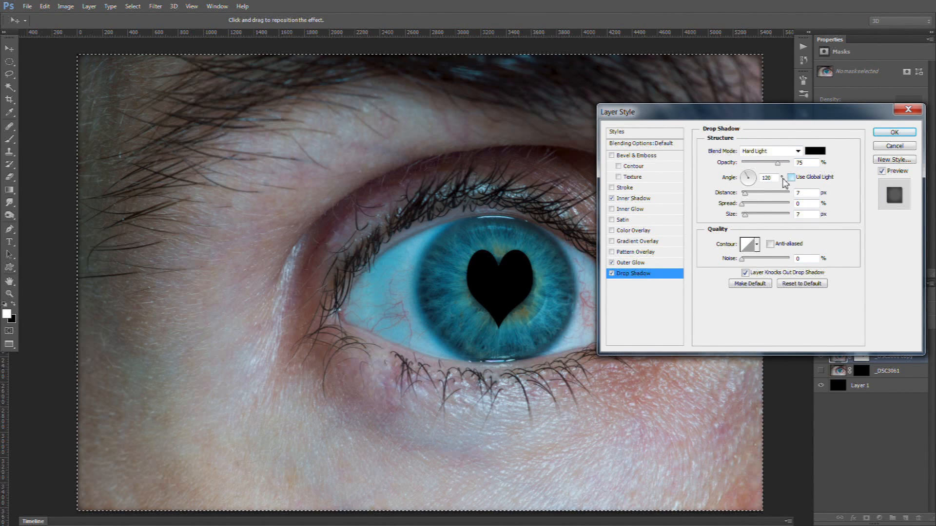
double_click(777, 179)
type("42")
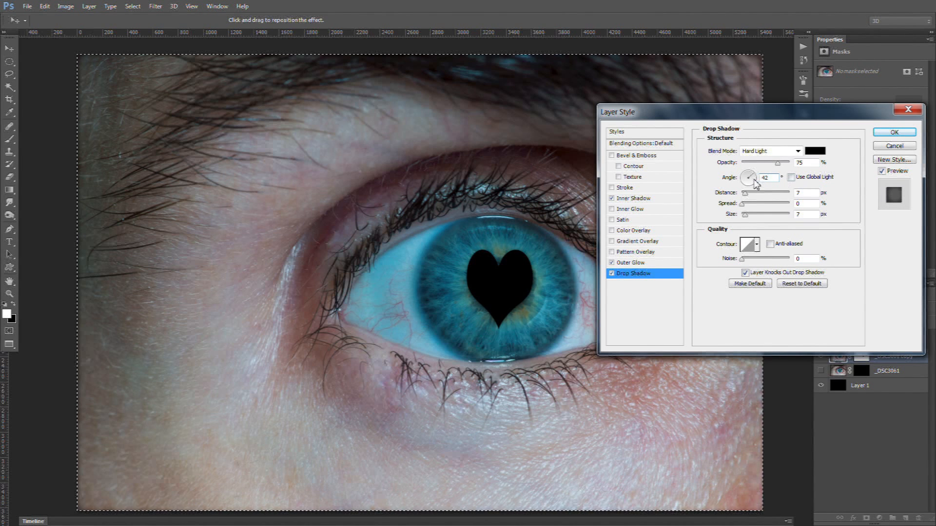
left_click(778, 163)
type("24")
Set the Drop Shadow's spread to 6% and its size to 60 px
left_click(807, 194)
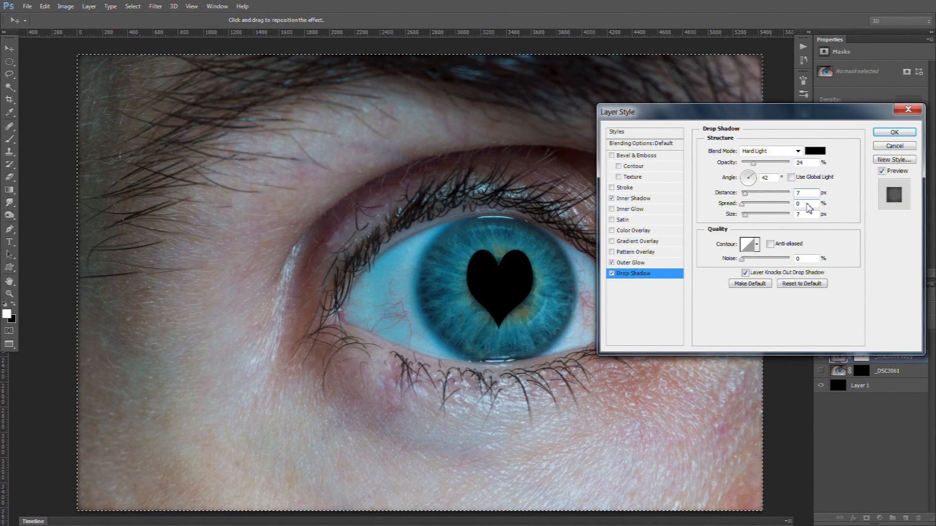
left_click(807, 204)
left_click(801, 216)
key("shift+Tab")
type("6")
key("Tab")
type("60")
Give the Drop Shadow an anti-aliased twin-peak sawtooth contour and 50% noise, and apply the layer styles
left_click(757, 245)
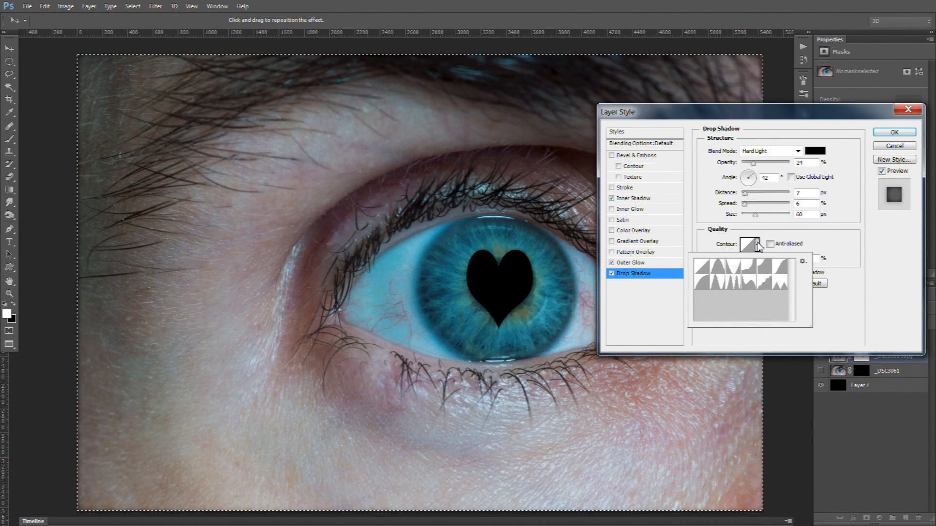
left_click(784, 288)
left_click(780, 235)
left_click(770, 244)
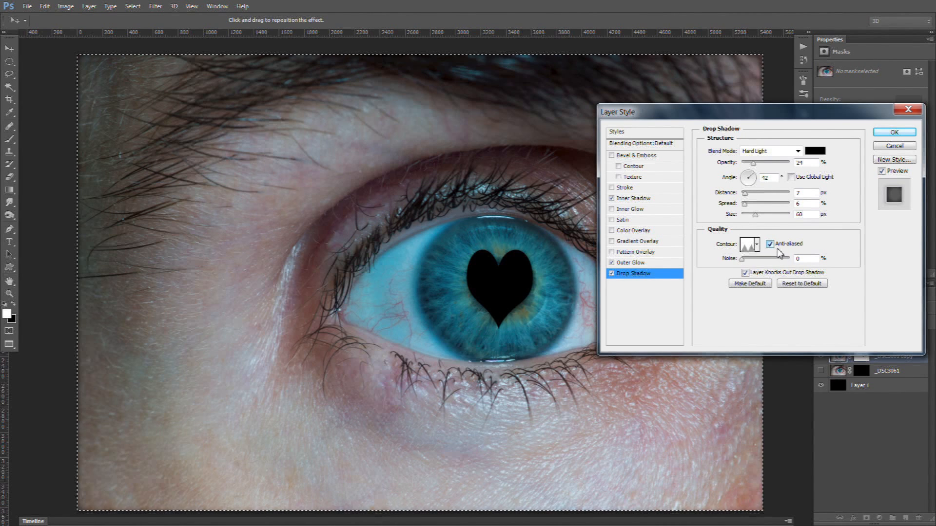
double_click(812, 259)
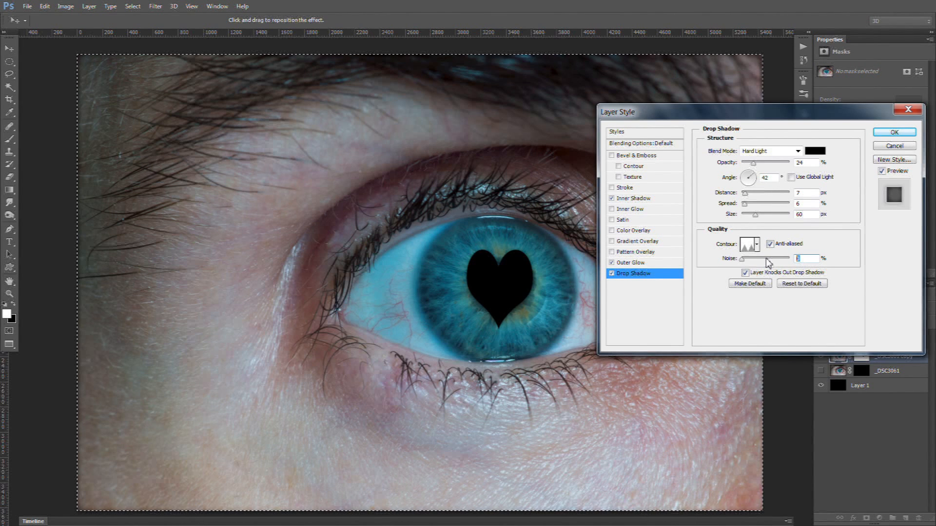
type("50")
key("Return")
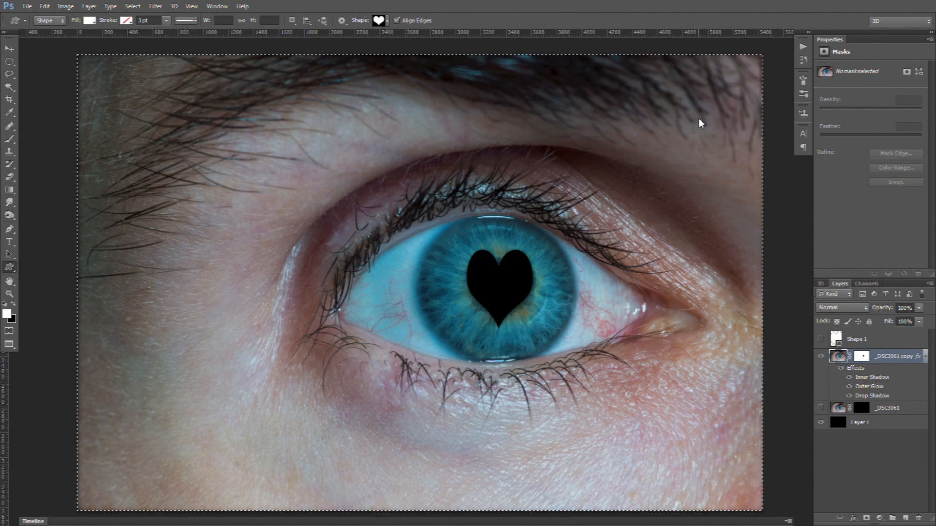
Feather the heart mask of the _DSC3061 copy layer to soften its edge, and show the _DSC3061 layer
left_click(861, 357)
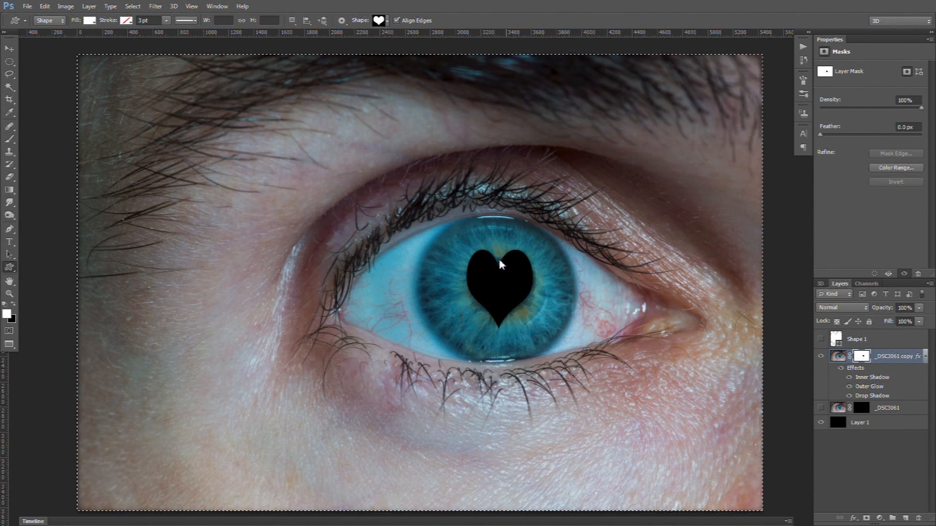
left_click_drag(820, 136, 857, 138)
left_click(821, 408)
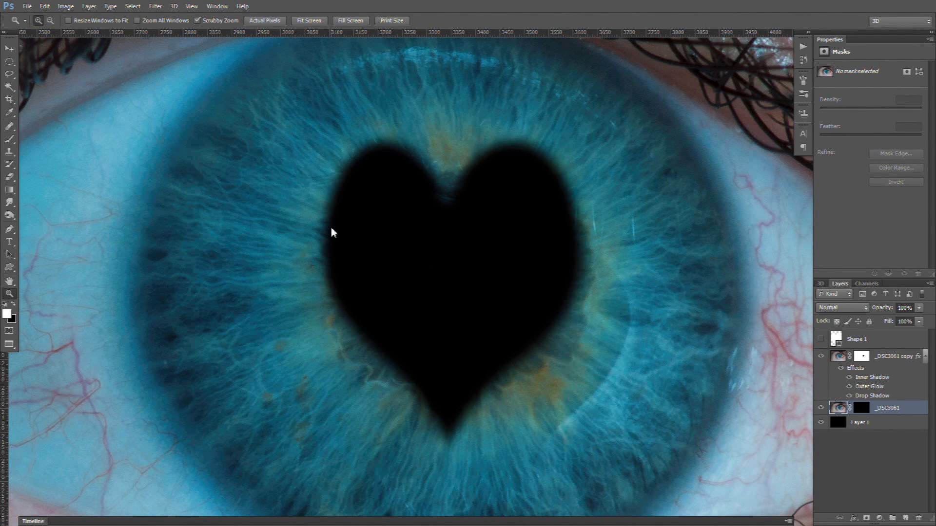
Paint white on the _DSC3061 mask along the heart's inner edge with a 125 px brush at 15% opacity
left_click(862, 408)
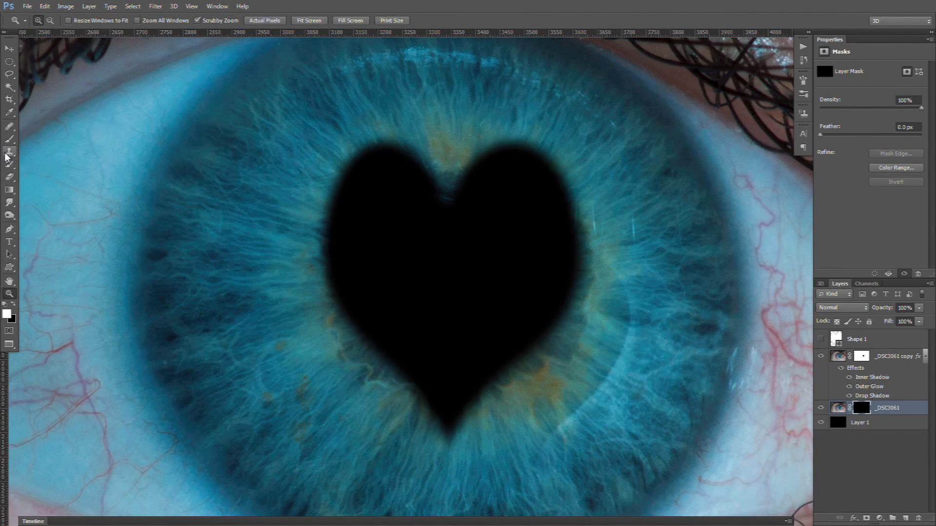
left_click(11, 141)
left_click_drag(211, 20, 170, 41)
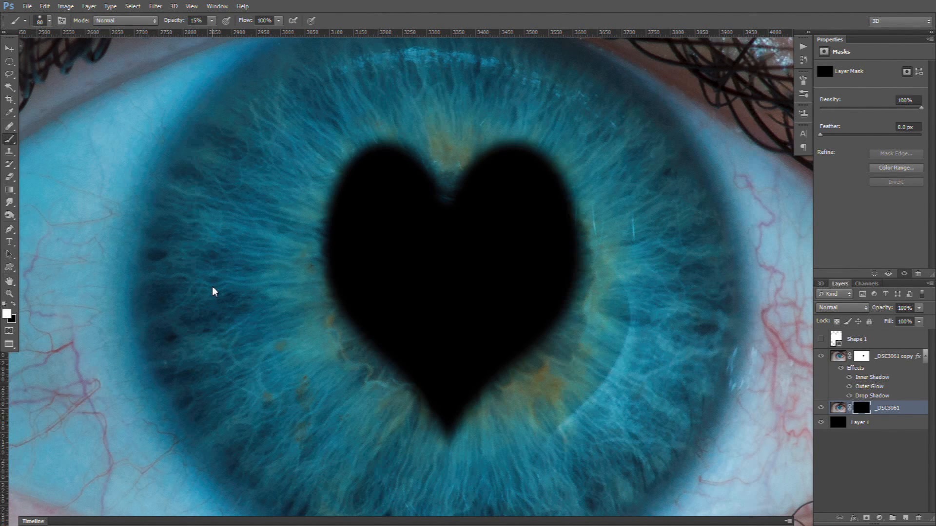
mouse_move(431, 171)
left_mouse_down()
mouse_move(362, 148)
mouse_move(326, 187)
mouse_move(336, 194)
mouse_move(383, 146)
mouse_move(358, 161)
mouse_move(323, 281)
mouse_move(333, 318)
left_mouse_up()
mouse_move(358, 354)
left_mouse_down()
mouse_move(390, 415)
mouse_move(441, 449)
mouse_move(350, 375)
left_mouse_up()
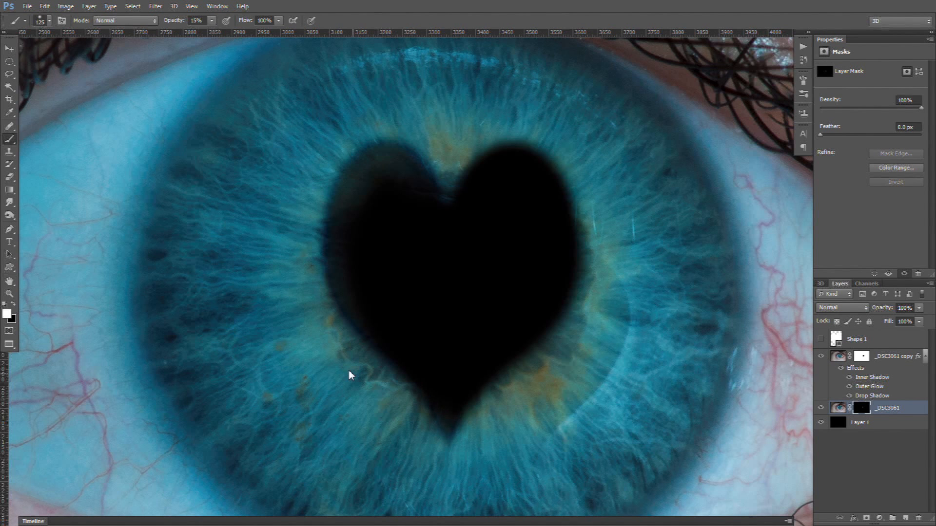
mouse_move(416, 413)
left_mouse_down()
mouse_move(453, 446)
mouse_move(568, 336)
mouse_move(598, 228)
mouse_move(585, 278)
mouse_move(575, 174)
mouse_move(487, 136)
mouse_move(440, 183)
mouse_move(507, 140)
mouse_move(578, 177)
mouse_move(564, 192)
mouse_move(484, 163)
mouse_move(566, 307)
mouse_move(453, 439)
mouse_move(391, 387)
mouse_move(334, 303)
mouse_move(338, 148)
mouse_move(369, 141)
left_mouse_up()
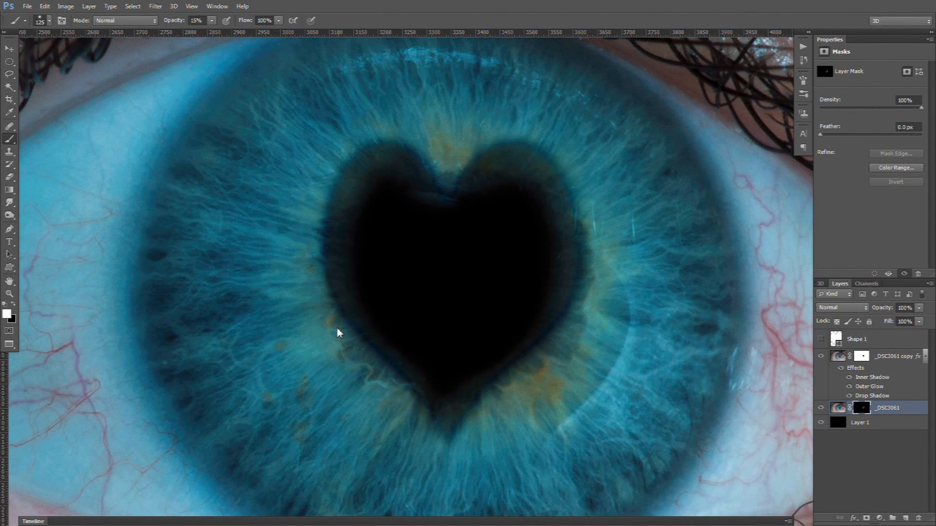
left_click_drag(326, 255, 496, 158)
Paint more white on the _DSC3061 mask around the heart's edge with a smaller 100 px brush at 10% opacity
key("bracketleft")
key("bracketleft")
key("bracketleft")
key("bracketleft")
left_click(211, 20)
left_click_drag(212, 32, 210, 32)
key("bracketright")
key("bracketright")
key("bracketright")
left_click_drag(561, 180, 496, 384)
left_click_drag(427, 399, 448, 169)
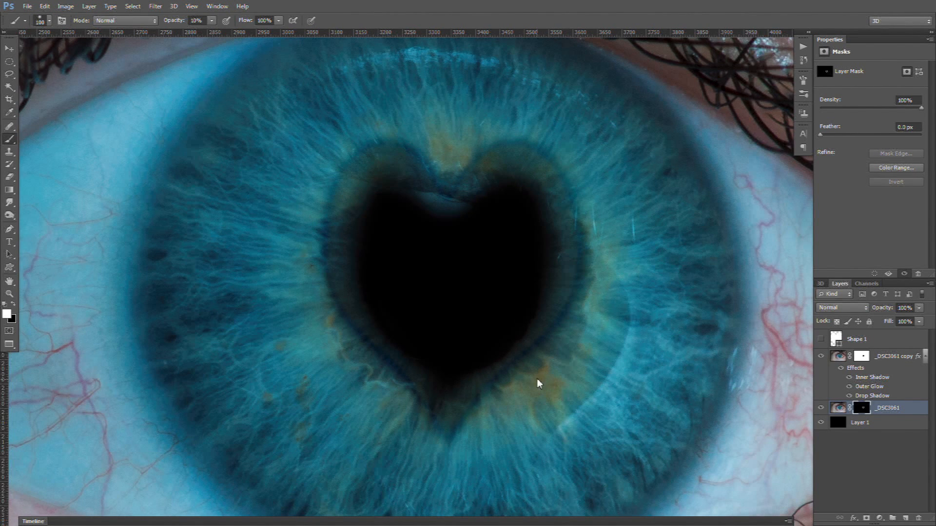
key("x")
double_click(10, 282)
double_click(9, 294)
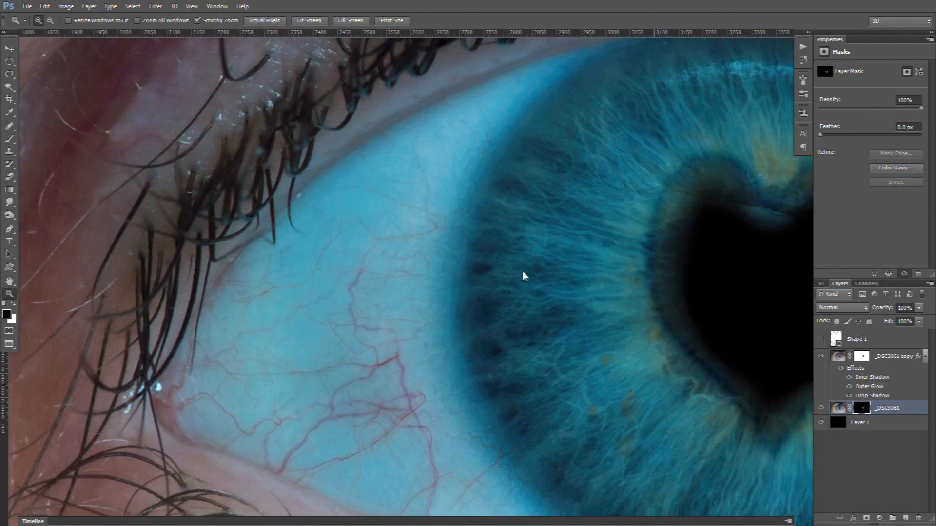
left_click_drag(524, 277, 277, 268)
left_click(10, 139)
key("x")
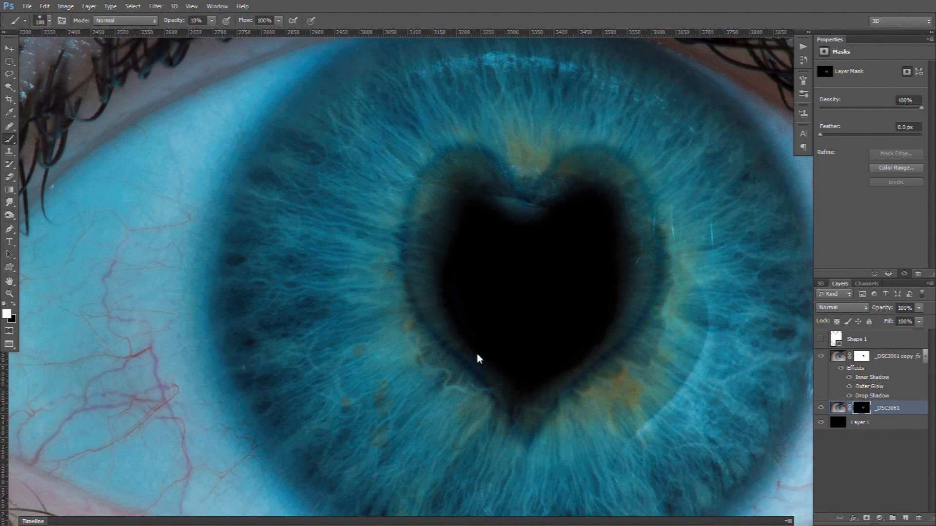
Add a Vibrance adjustment layer directly above the _DSC3061 copy layer and set its Saturation to -56
double_click(10, 282)
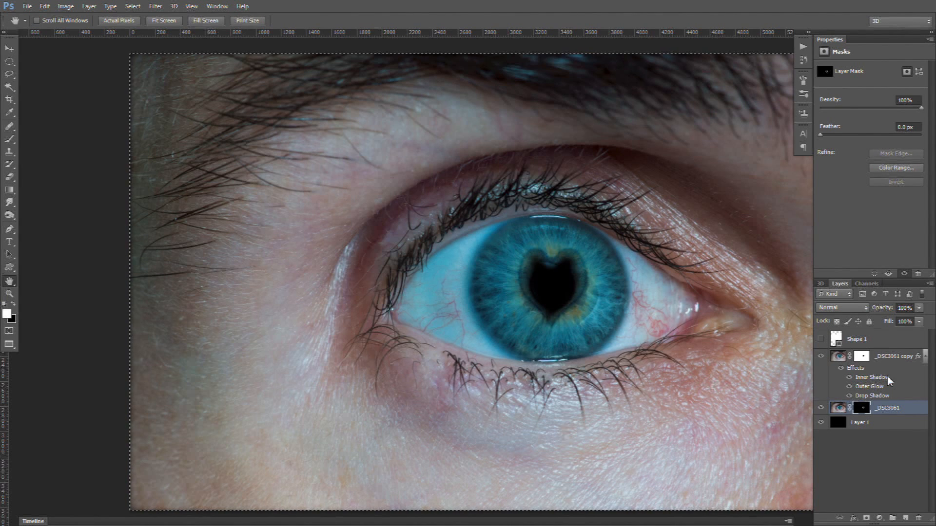
left_click(877, 356)
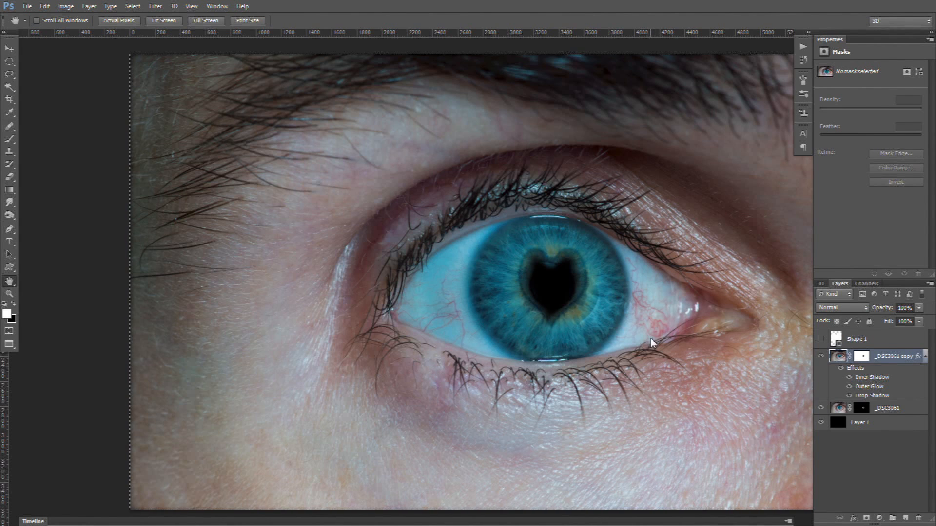
left_click(880, 519)
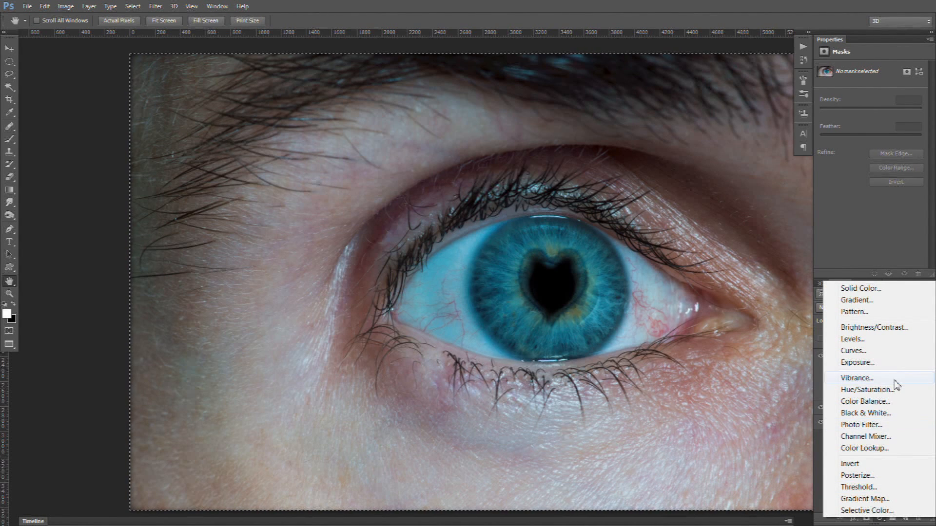
left_click(871, 377)
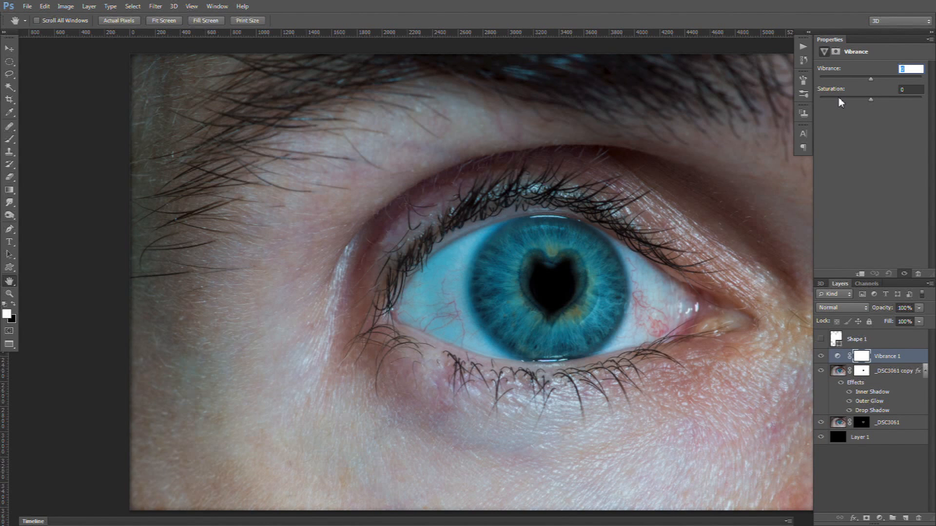
left_click_drag(838, 98, 842, 98)
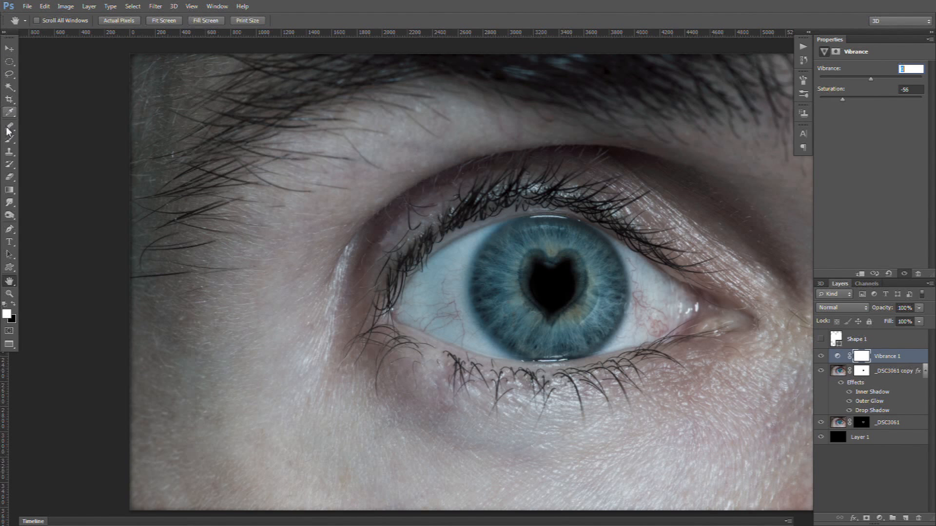
Paint the iris black on the Vibrance 1 mask with a 700 px brush at 100% opacity, and compare with the adjustment hidden
left_click(9, 139)
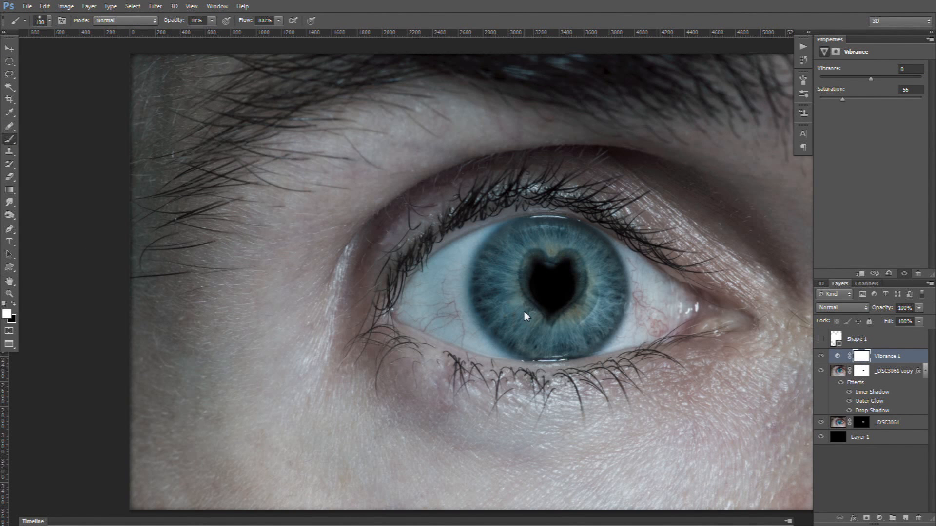
key("x")
key("bracketright")
left_click_drag(248, 36, 256, 34)
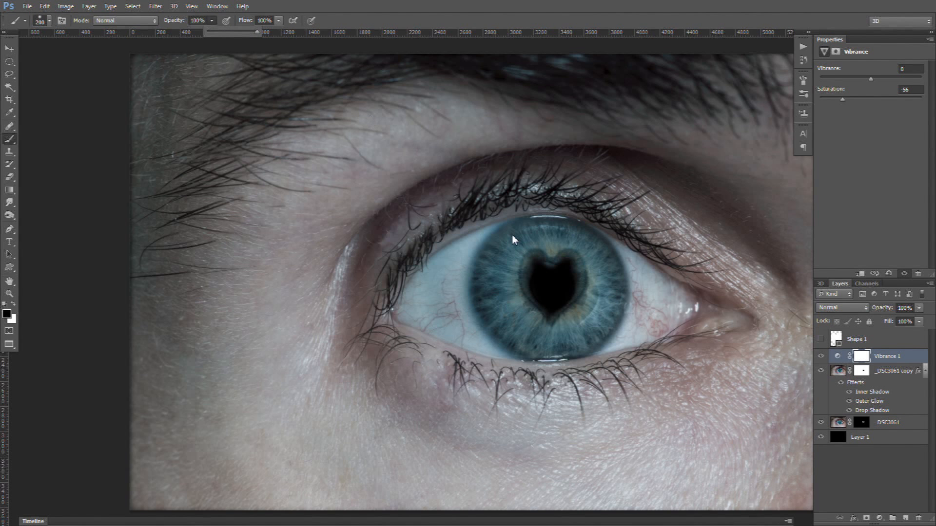
key("bracketright")
key("bracketright")
mouse_move(561, 253)
left_mouse_down()
mouse_move(533, 261)
mouse_move(524, 293)
mouse_move(575, 312)
left_mouse_up()
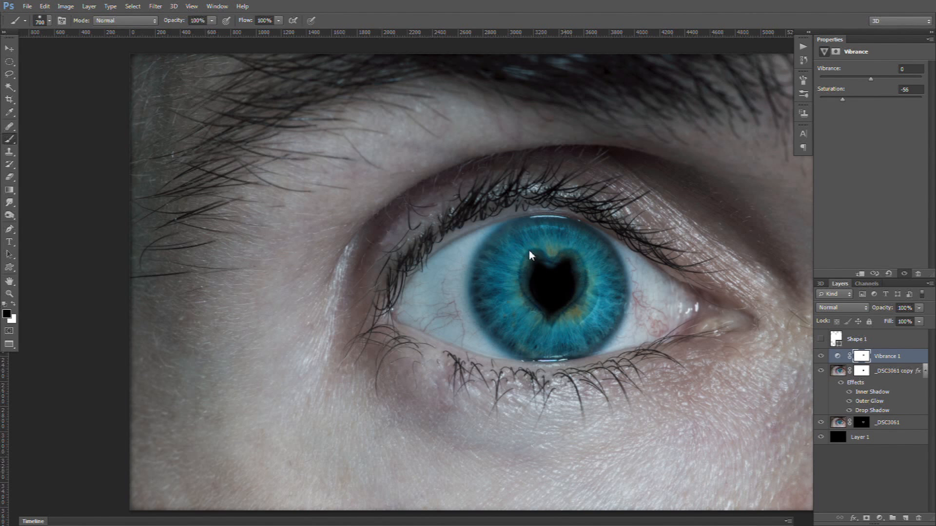
mouse_move(518, 308)
left_mouse_down()
mouse_move(559, 327)
mouse_move(574, 319)
left_mouse_up()
left_click(821, 358)
left_click(821, 358)
Duplicate the _DSC3061 copy layer with its mask and effects, and hide the original copy
left_click(838, 372)
left_click_drag(879, 373, 906, 519)
left_click(821, 423)
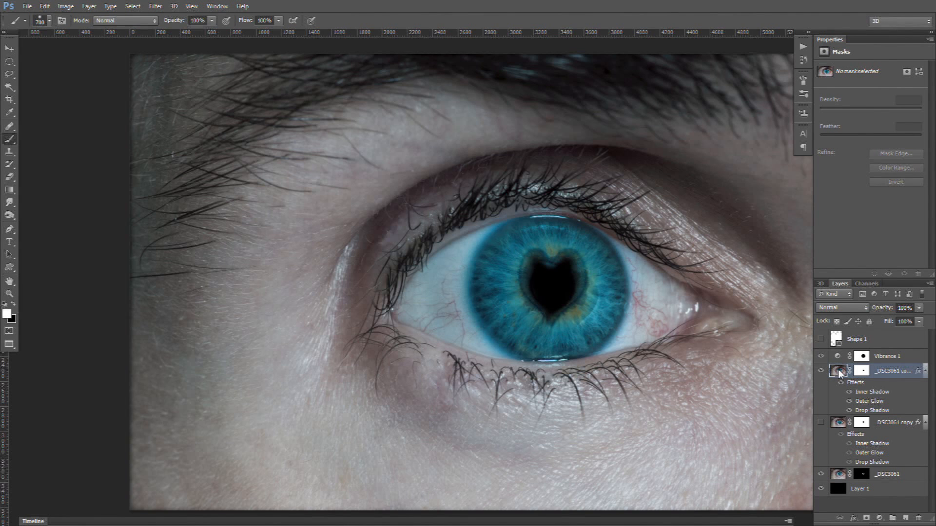
Start a Field Blur on the duplicated layer, placing a pin in the centre of the heart pupil with 0 px blur
left_click(155, 6)
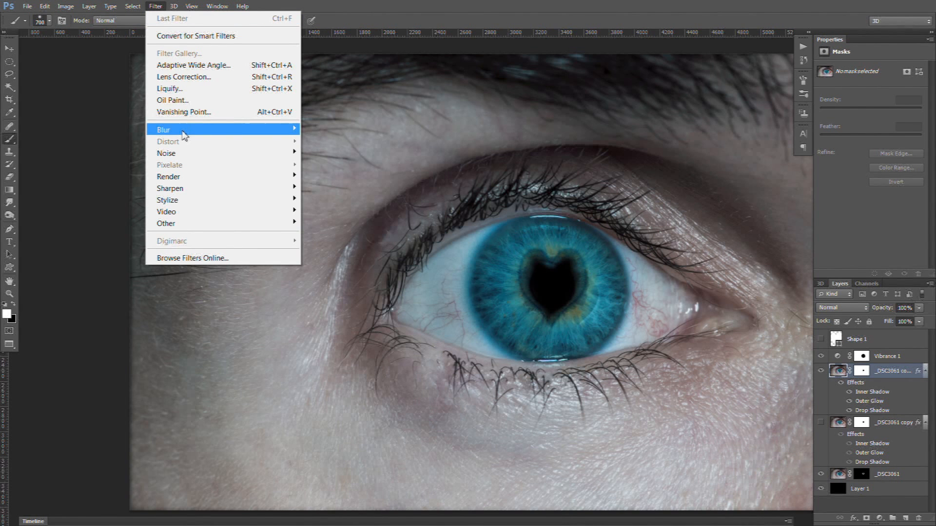
mouse_move(255, 129)
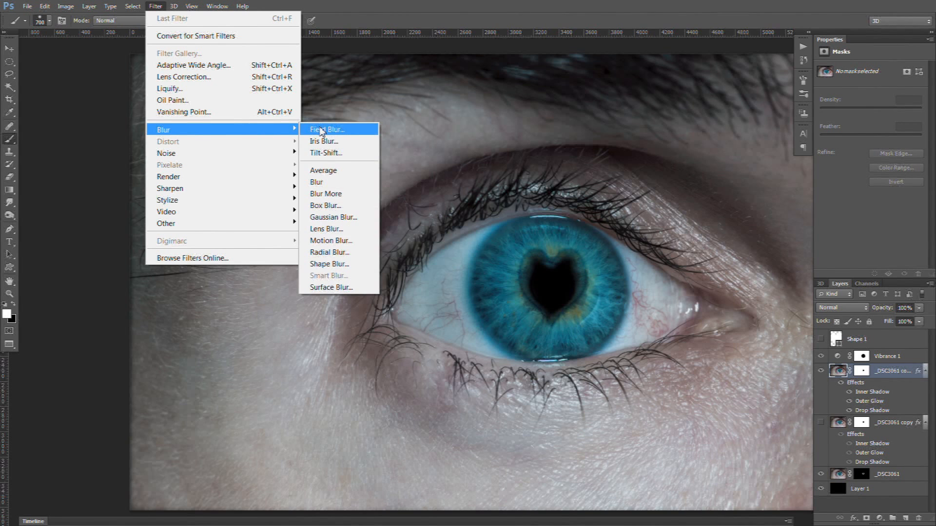
left_click(340, 132)
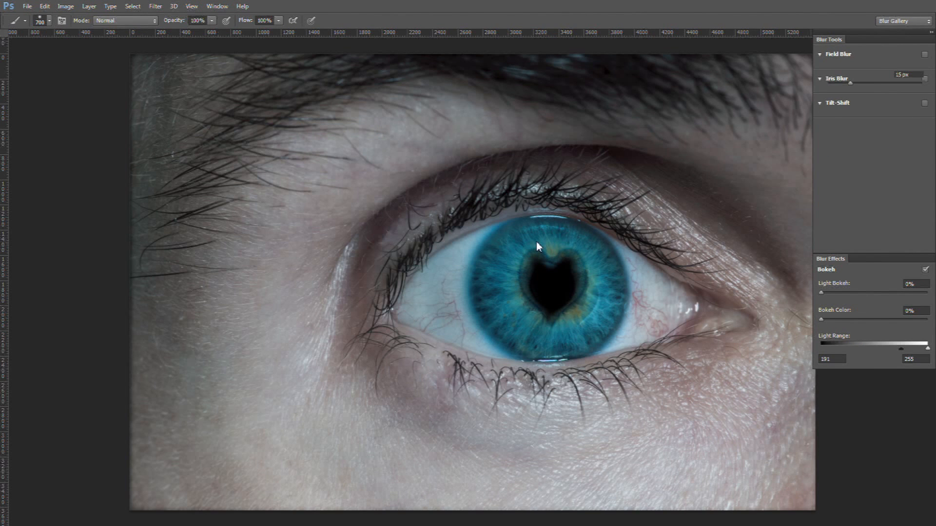
left_click_drag(501, 282, 552, 285)
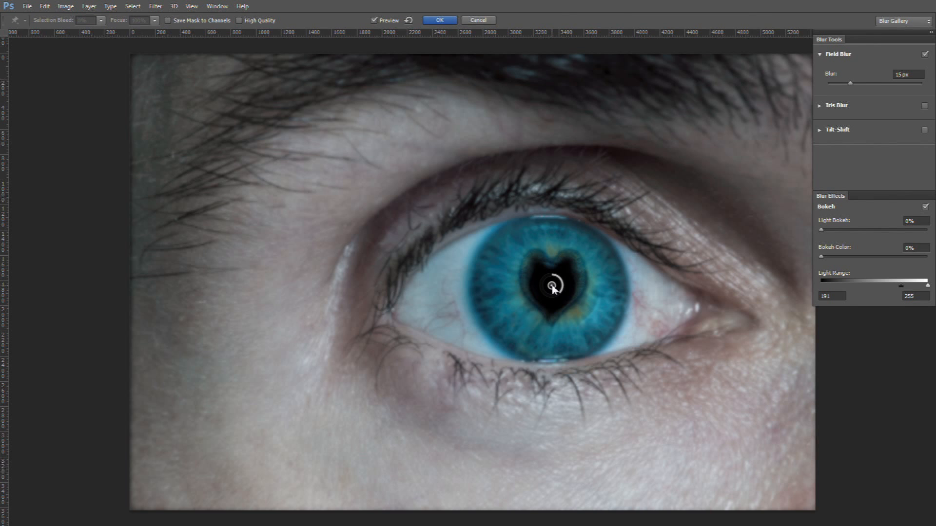
left_click_drag(850, 84, 813, 89)
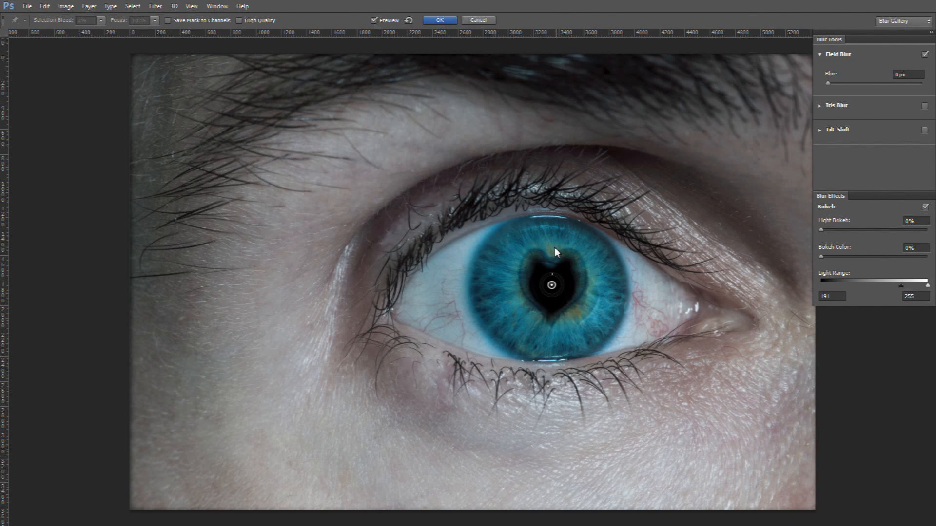
Add Field Blur pins at all four corners of the photo and one near the middle of its lower edge
left_click(134, 60)
left_click(133, 507)
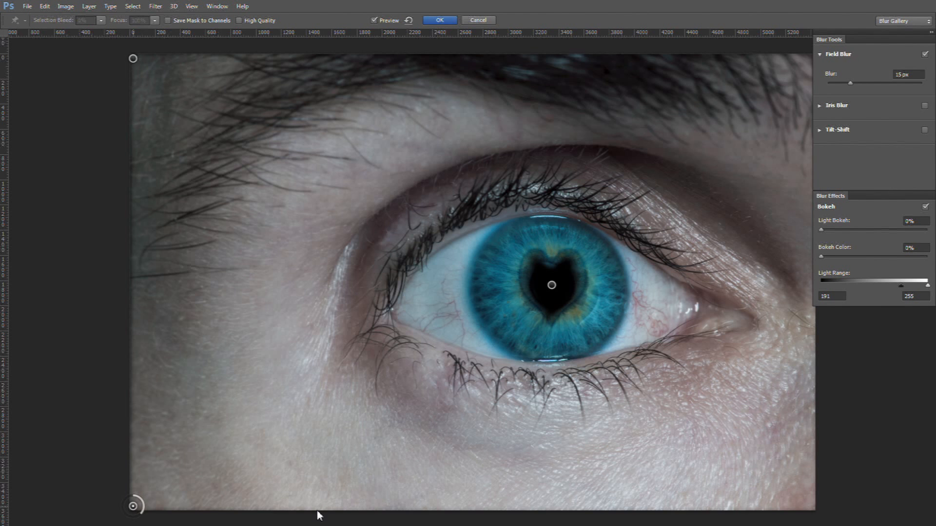
left_click(812, 509)
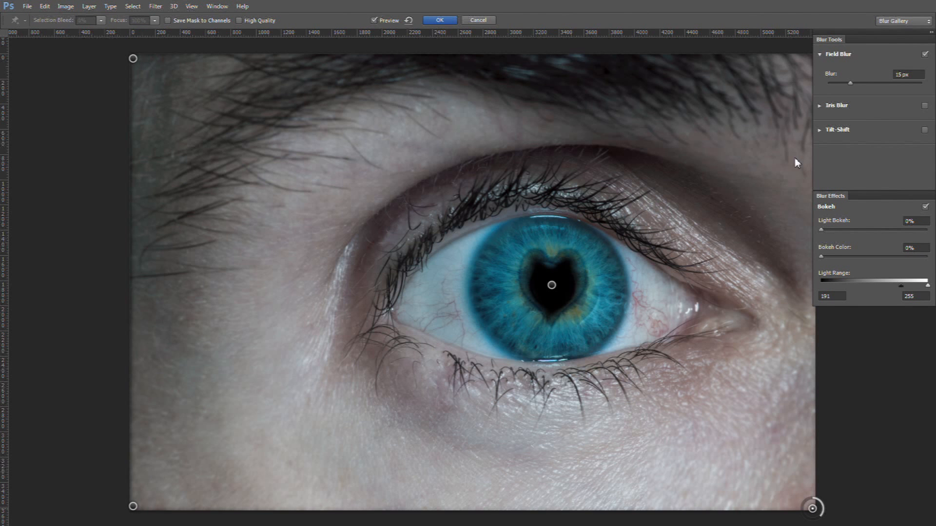
left_click(808, 56)
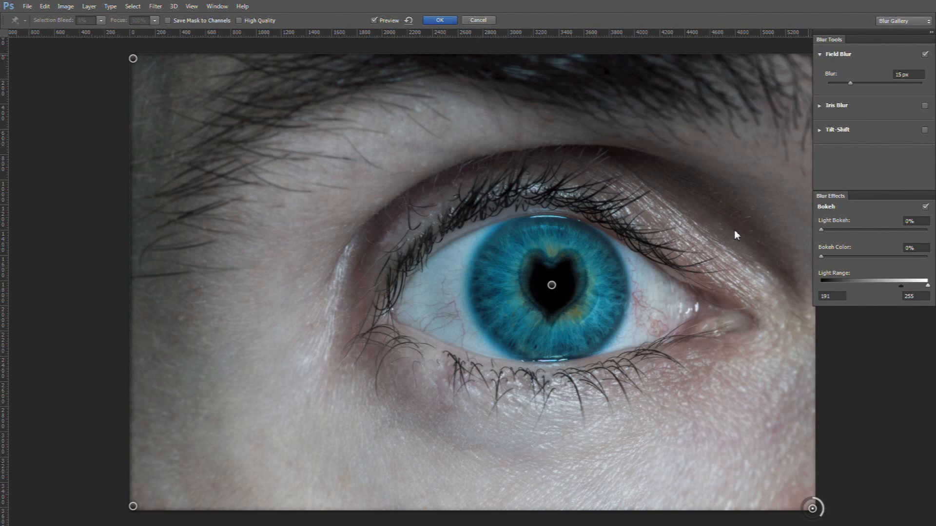
left_click(495, 489)
Raise the blur of the bottom-left, top-left and bottom-right corner pins of the photo, and apply the Field Blur
left_click(132, 506)
left_click_drag(852, 84, 859, 84)
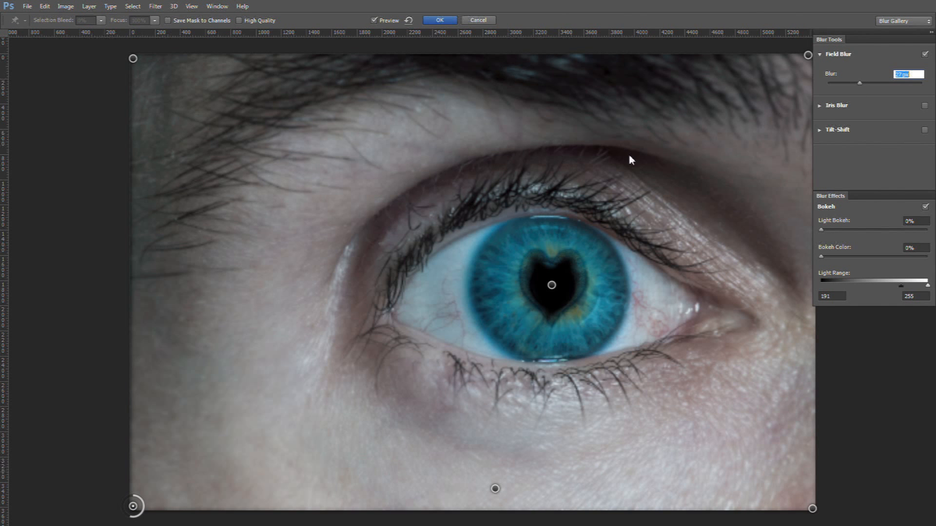
left_click(133, 58)
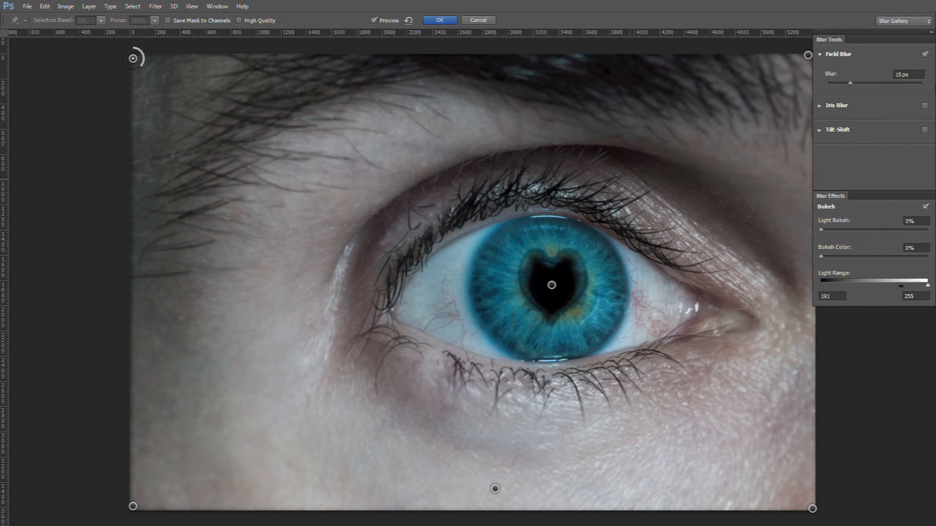
left_click_drag(852, 83, 858, 86)
left_click(812, 509)
left_click_drag(852, 84, 858, 84)
left_click(433, 22)
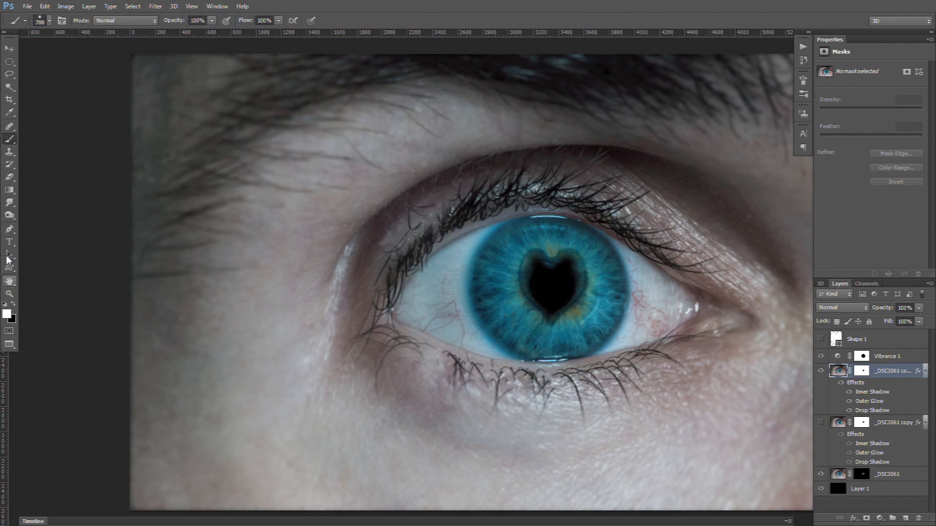
Target the mask of the blurred duplicate layer and prepare a small white brush at 10% opacity
left_click(10, 139)
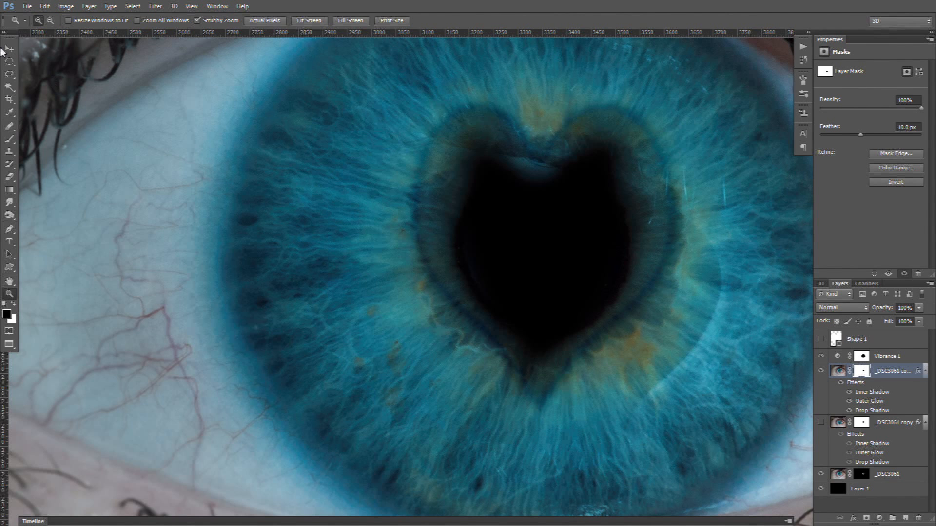
left_click(10, 139)
key("x")
key("bracketleft")
key("bracketleft")
key("1")
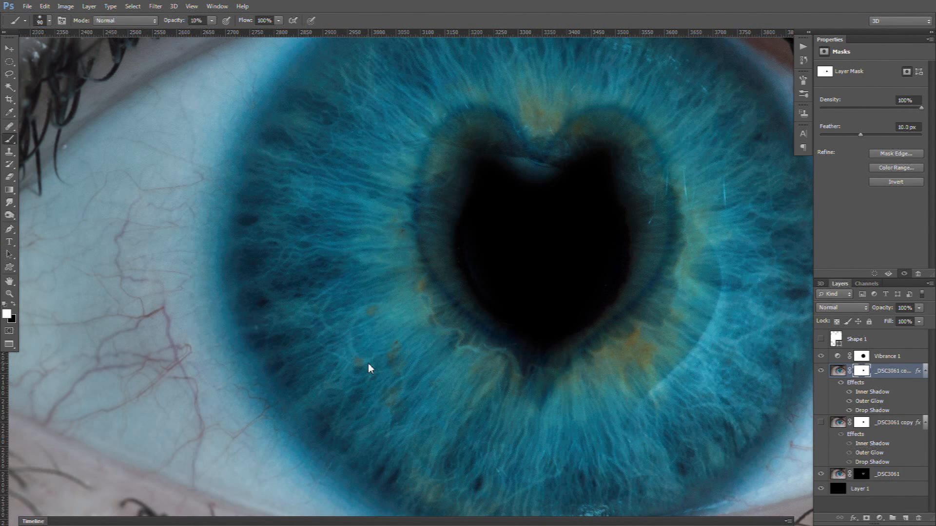
Compare the whole photo with and without the blurred duplicate layer's effects, leaving them switched on
double_click(10, 282)
left_click(840, 383)
left_click(840, 384)
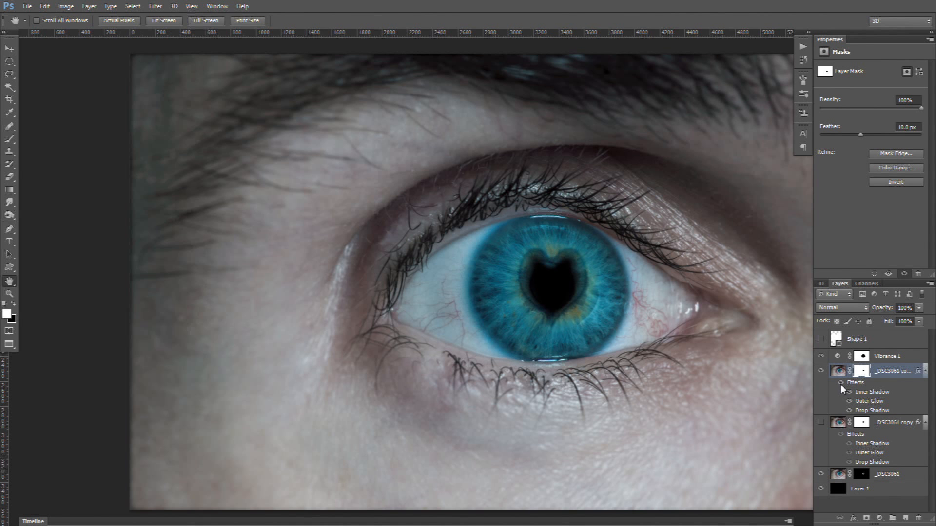
left_click(840, 384)
left_click(841, 384)
left_click(843, 383)
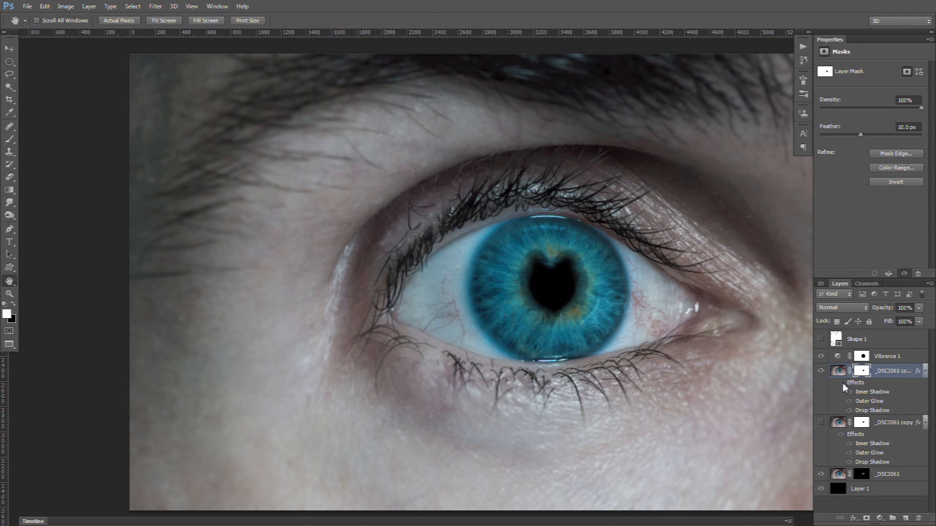
left_click(842, 384)
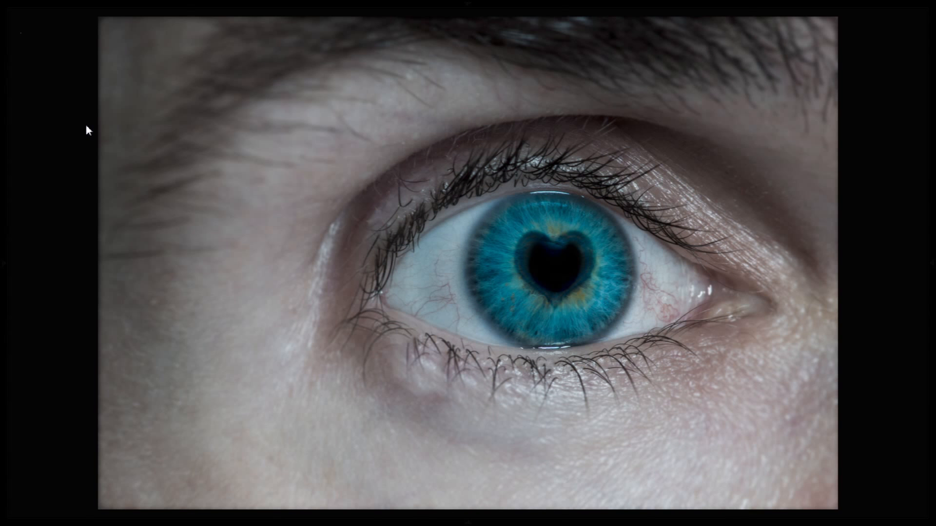